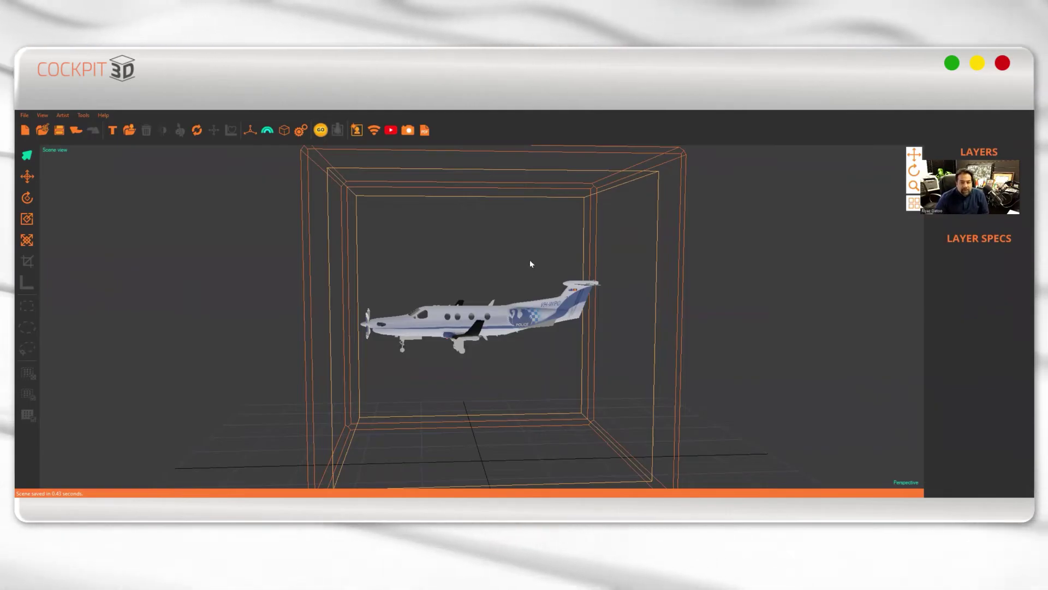
- Set the template size to 150 wide, 100 high and 60 deep
{"action": "left_click", "coordinate": [280, 132]}
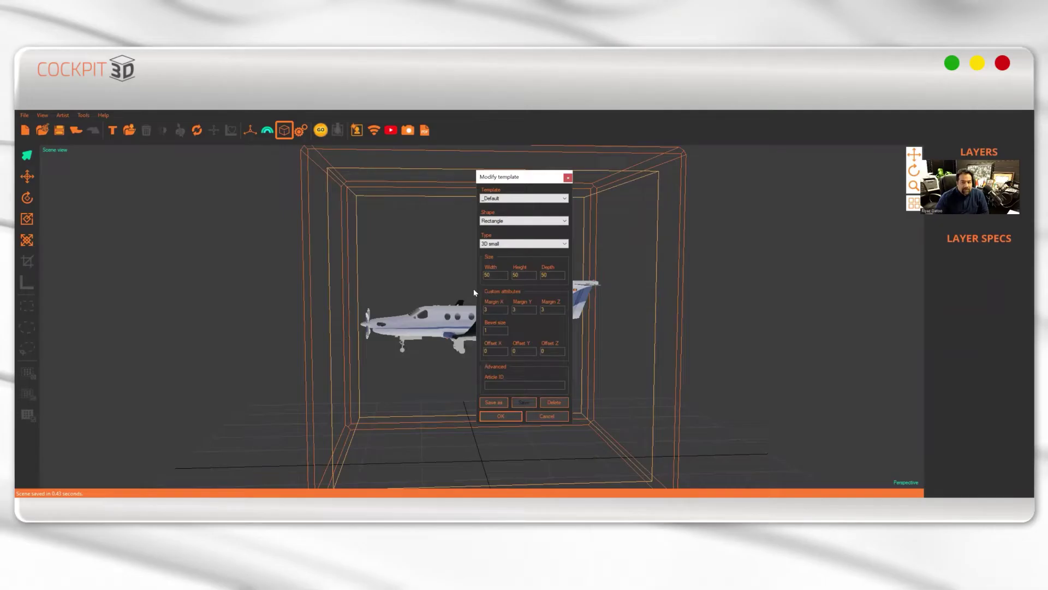
{"action": "type", "text": "15"}
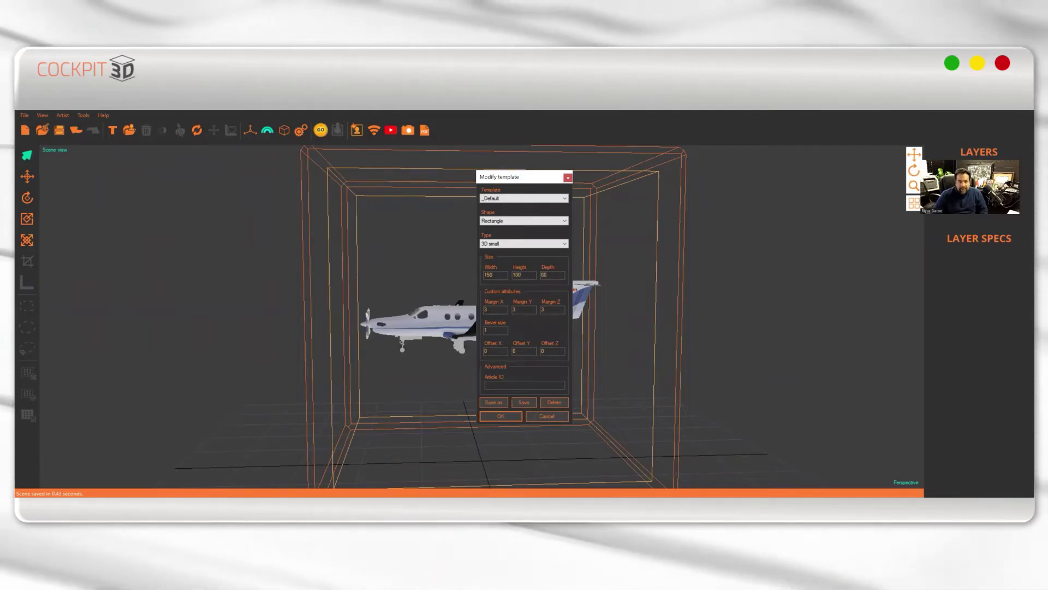
{"action": "left_click", "coordinate": [501, 416]}
{"action": "scroll", "coordinate": [471, 331], "scroll_direction": "down", "scroll_amount": 5}
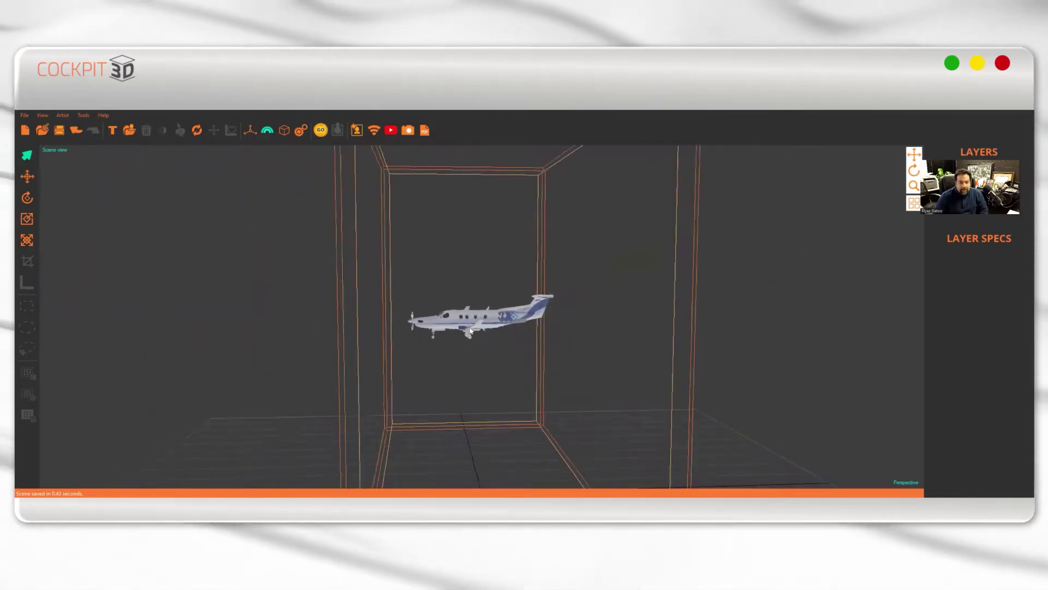
- Check the template from the front and swap its height and depth, setting the height to 60 and the depth to 100
{"action": "left_click", "coordinate": [906, 482]}
{"action": "left_click", "coordinate": [922, 433]}
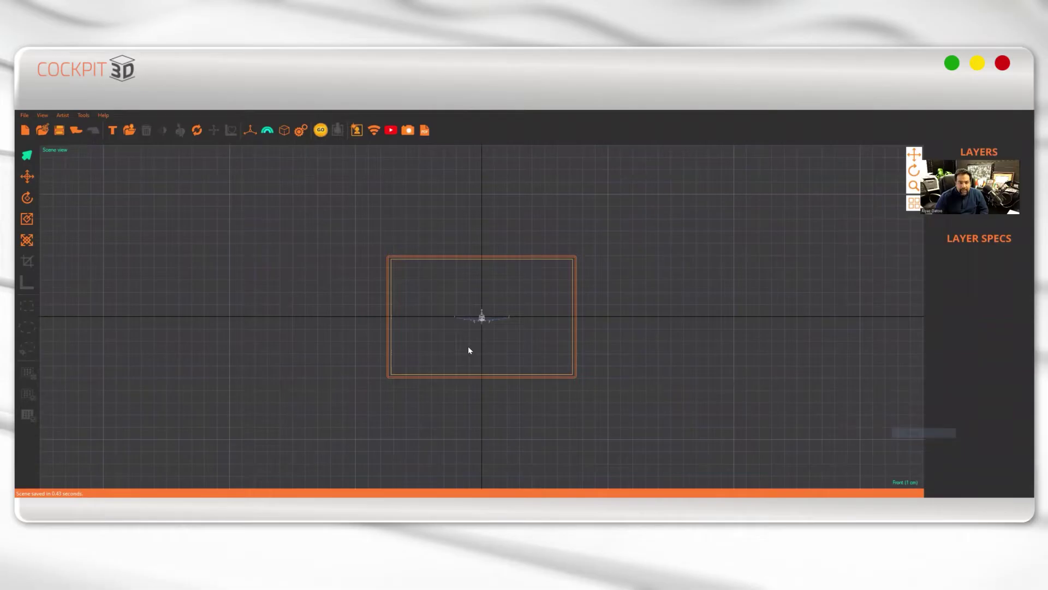
{"action": "scroll", "coordinate": [468, 346], "scroll_direction": "up", "scroll_amount": 3}
{"action": "mouse_move", "coordinate": [467, 346]}
{"action": "middle_mouse_down"}
{"action": "mouse_move", "coordinate": [467, 273]}
{"action": "mouse_move", "coordinate": [467, 358]}
{"action": "middle_mouse_up"}
{"action": "left_click", "coordinate": [903, 484]}
{"action": "left_click", "coordinate": [918, 433]}
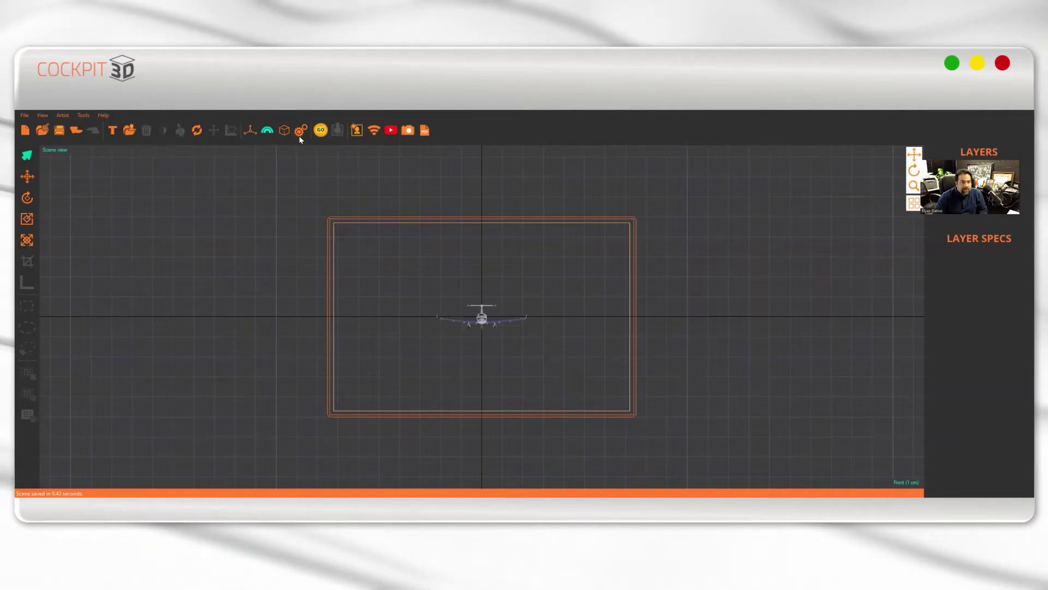
{"action": "left_click", "coordinate": [284, 130]}
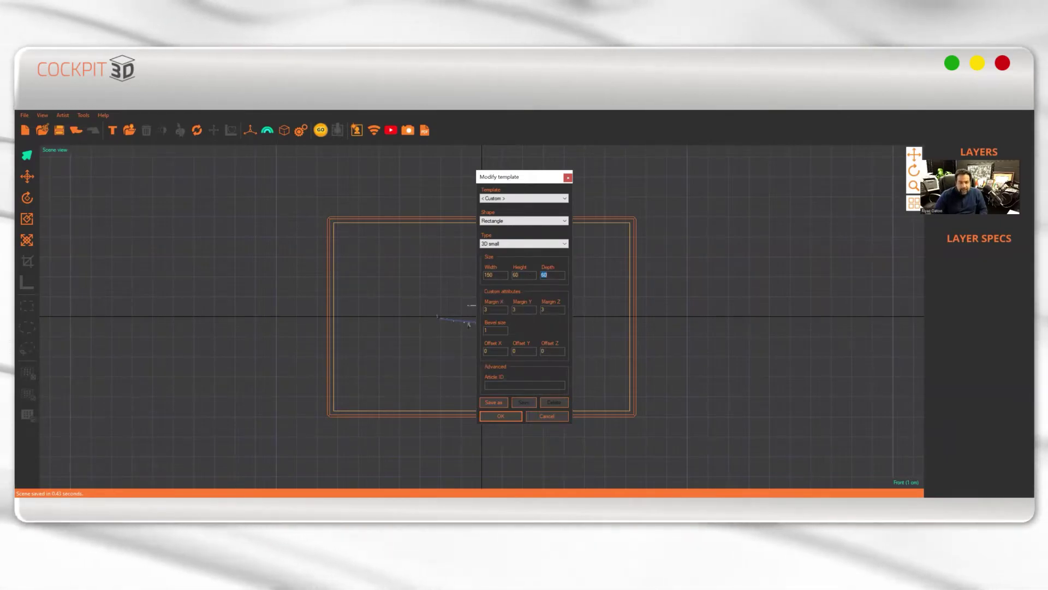
{"action": "left_click", "coordinate": [490, 417]}
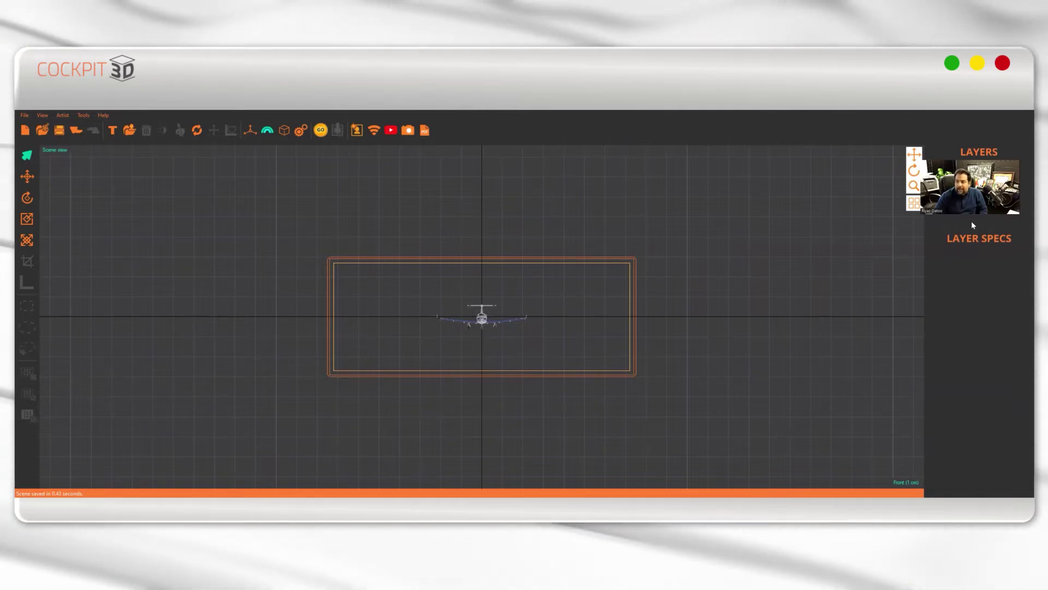
- Rotate the PC 12 PLANE layer to about -89.4° around Y in the top view, then centre and enlarge it within the template
{"action": "left_click", "coordinate": [482, 319]}
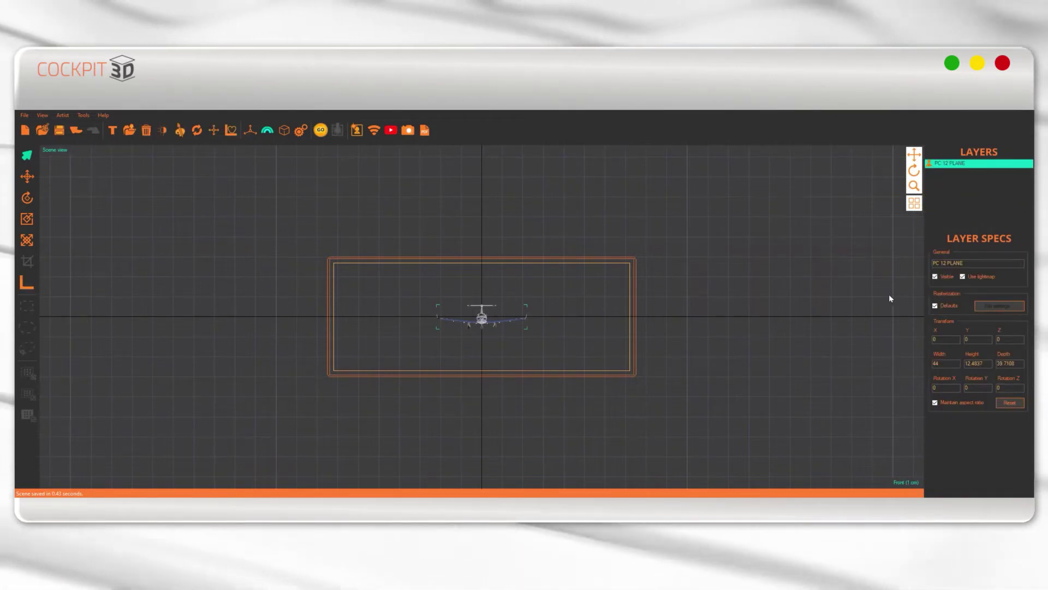
{"action": "left_click", "coordinate": [907, 482]}
{"action": "left_click", "coordinate": [911, 471]}
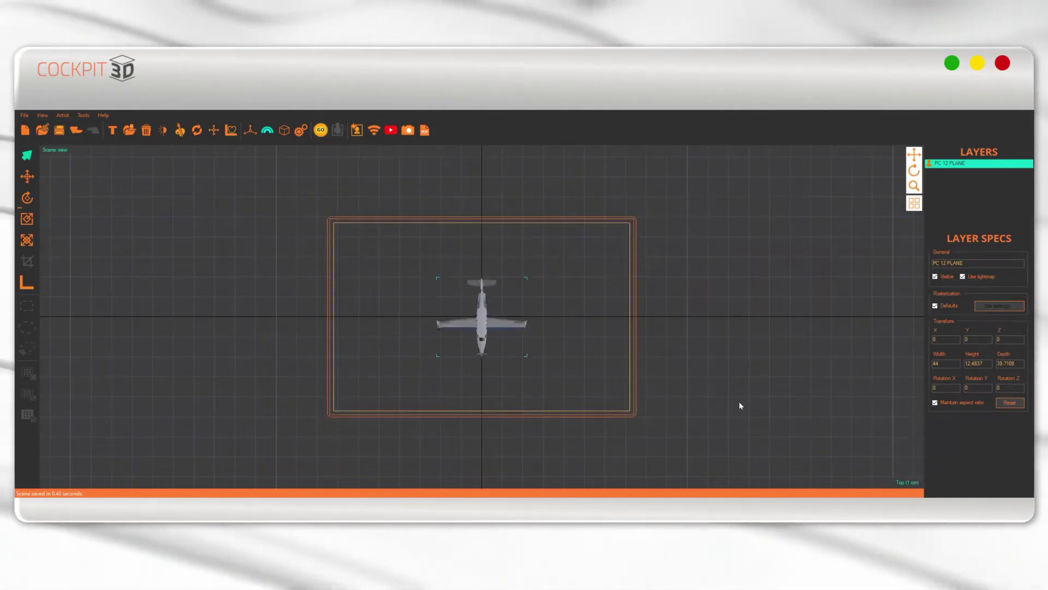
{"action": "left_click", "coordinate": [29, 200]}
{"action": "left_click_drag", "start_coordinate": [455, 294], "coordinate": [500, 287]}
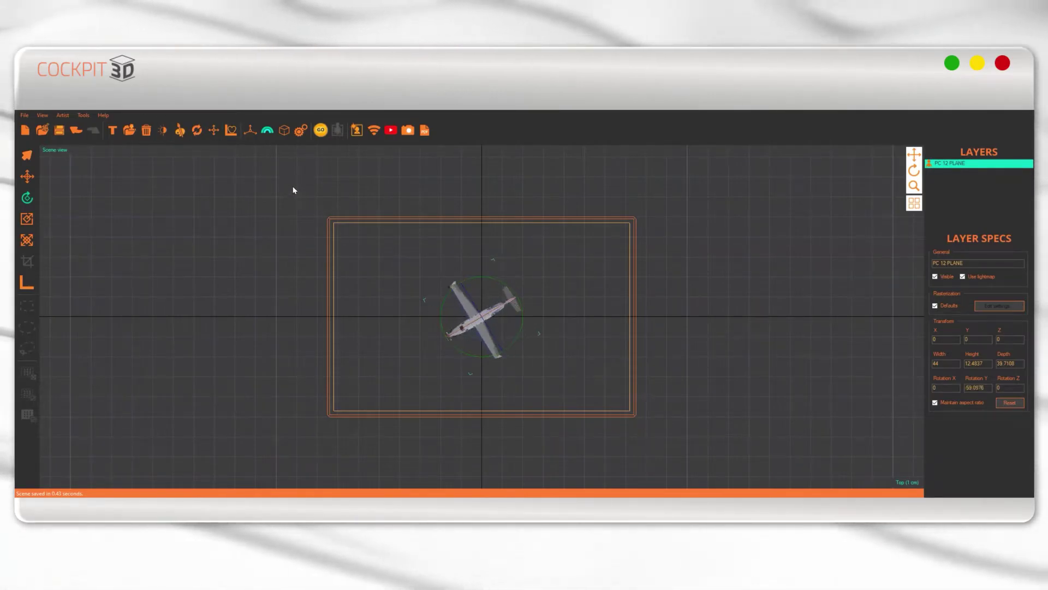
{"action": "left_click_drag", "start_coordinate": [523, 318], "coordinate": [518, 336]}
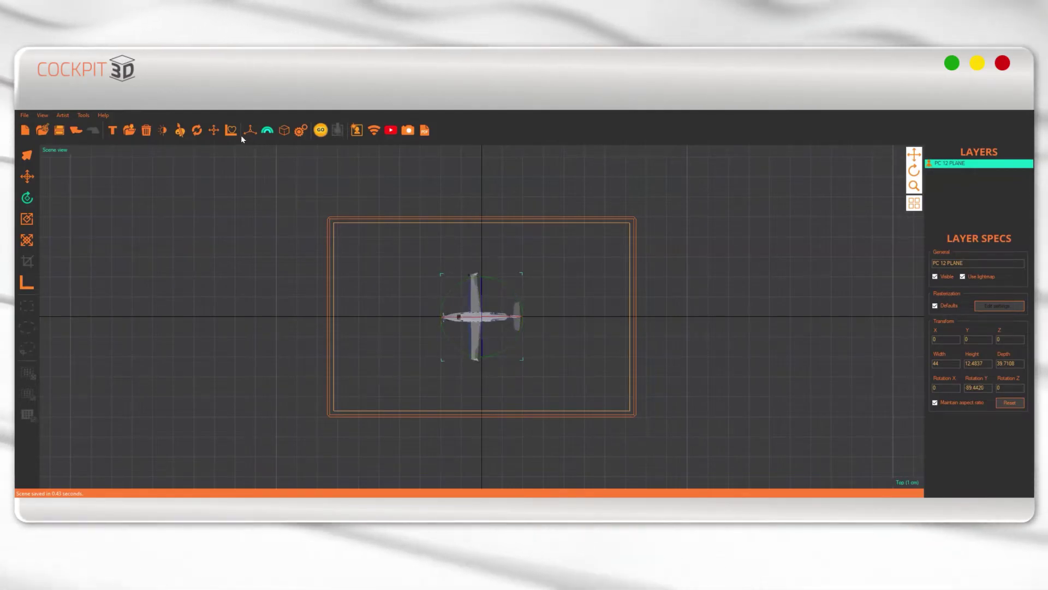
{"action": "left_click", "coordinate": [214, 130]}
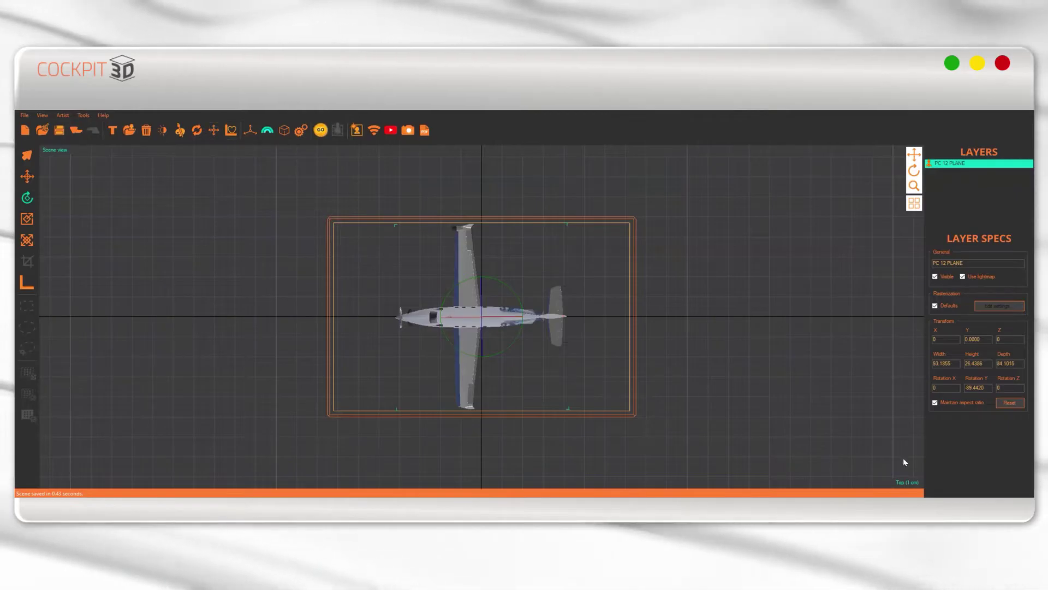
- Turn the plane diagonally from above to about -49.3° around Y and re-centre it in the template
{"action": "left_click", "coordinate": [907, 482]}
{"action": "left_click", "coordinate": [916, 432]}
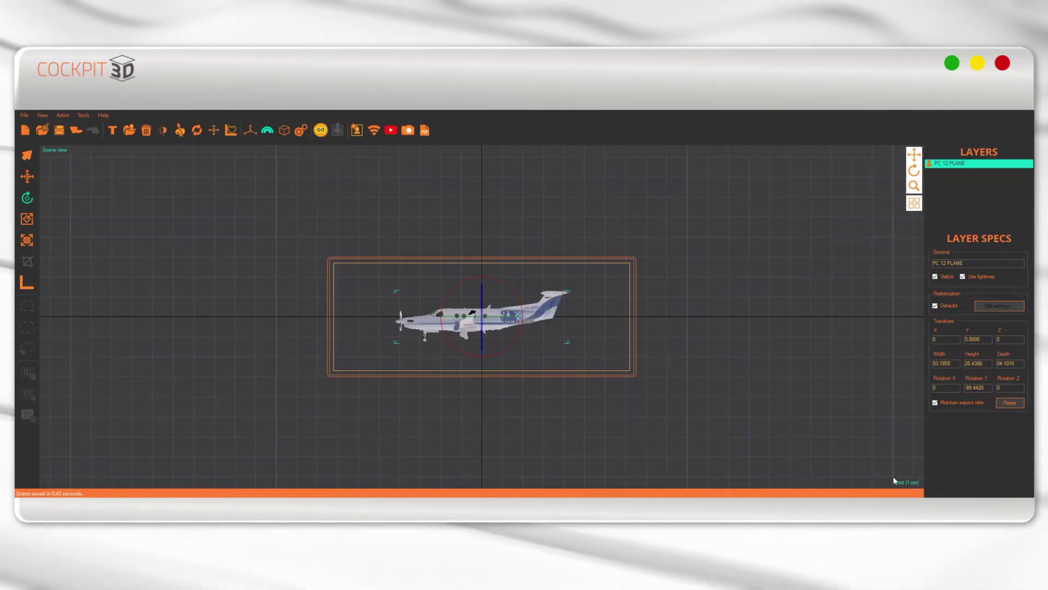
{"action": "left_click", "coordinate": [906, 482]}
{"action": "left_click", "coordinate": [911, 471]}
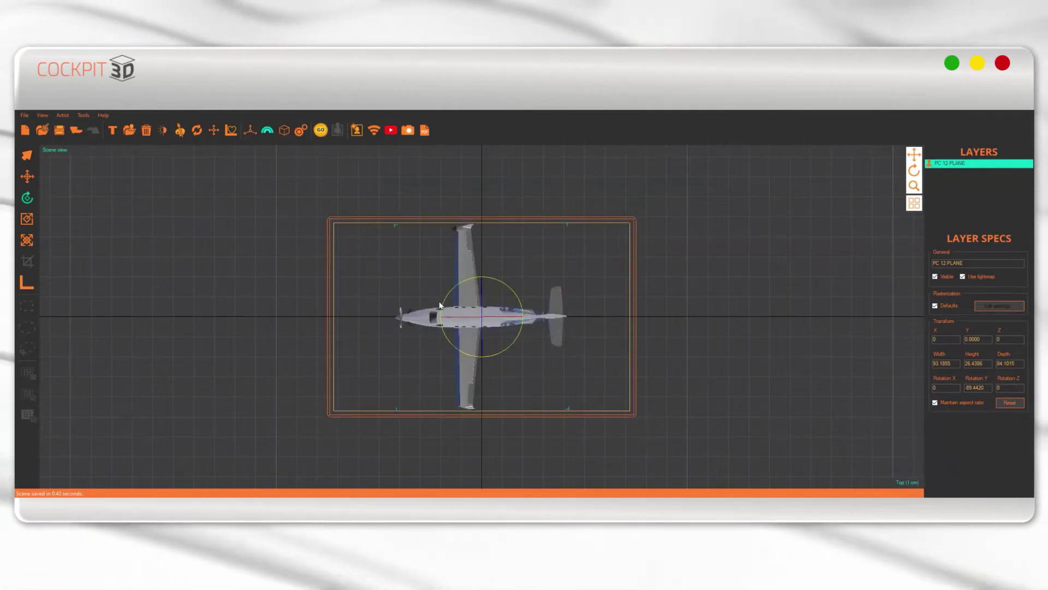
{"action": "left_click_drag", "start_coordinate": [439, 306], "coordinate": [487, 320]}
{"action": "left_click", "coordinate": [27, 177]}
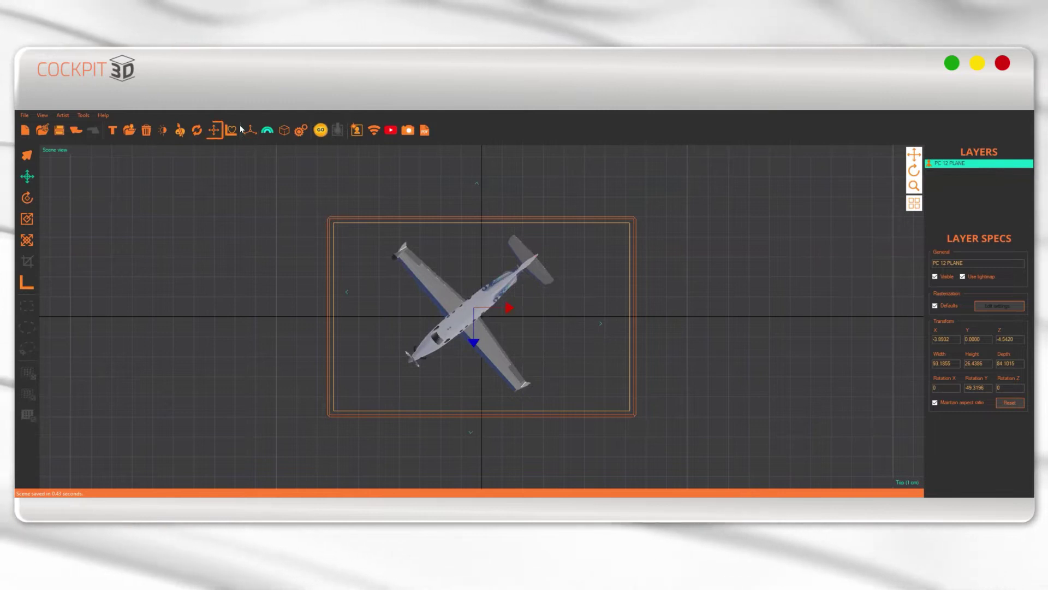
{"action": "left_click", "coordinate": [214, 130]}
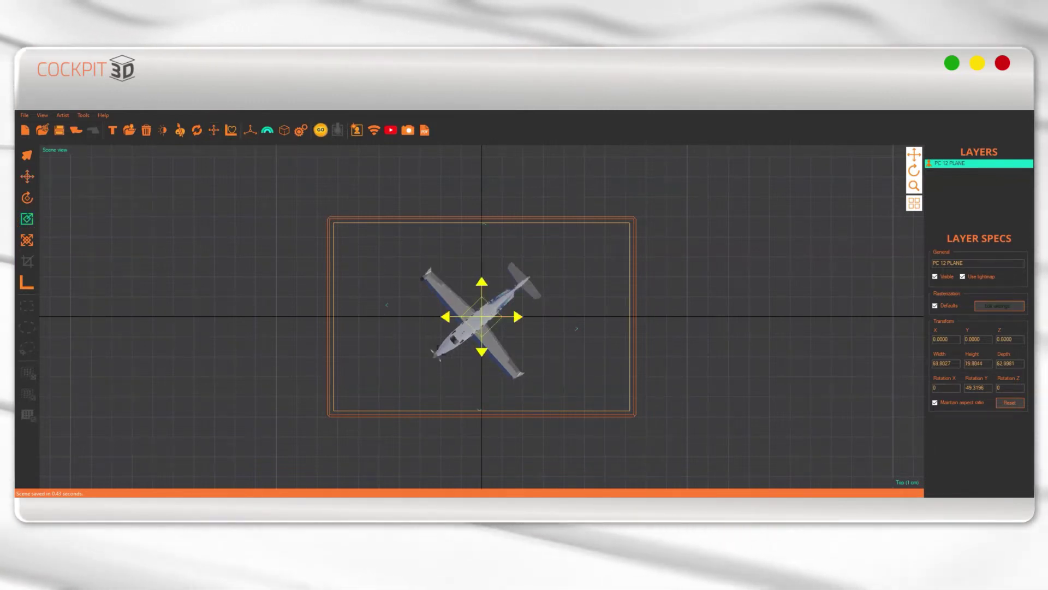
- Enlarge the plane to a width of about 104.8 and move it to about X -1.73, Z -3.24
{"action": "left_click_drag", "start_coordinate": [476, 318], "coordinate": [499, 299]}
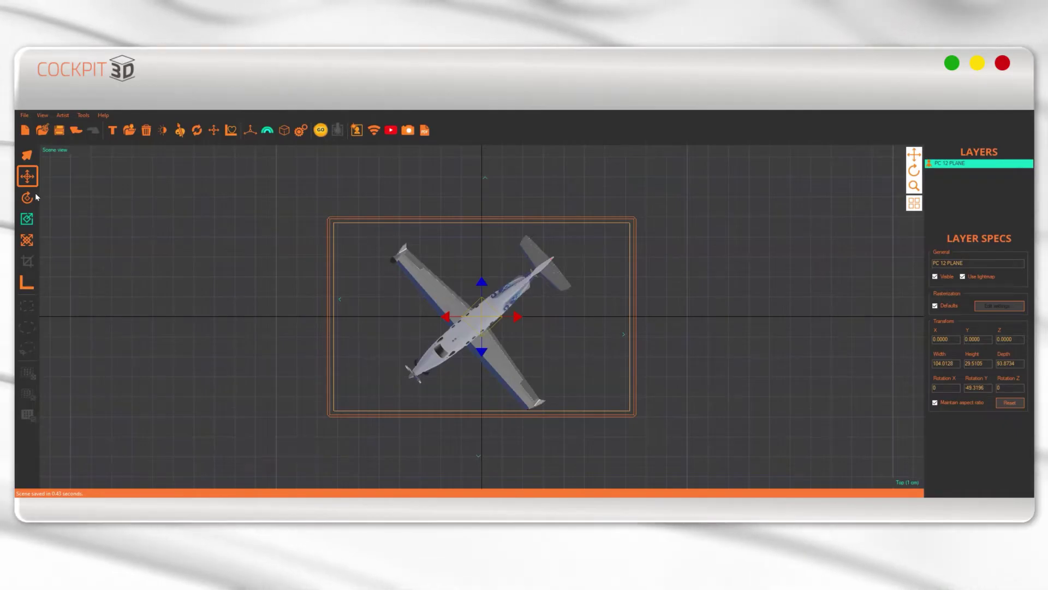
{"action": "left_click", "coordinate": [28, 178]}
{"action": "left_click_drag", "start_coordinate": [511, 317], "coordinate": [478, 340]}
- In the front view, tilt the plane to about -17.7° around Z so both wings show
{"action": "left_click", "coordinate": [907, 482]}
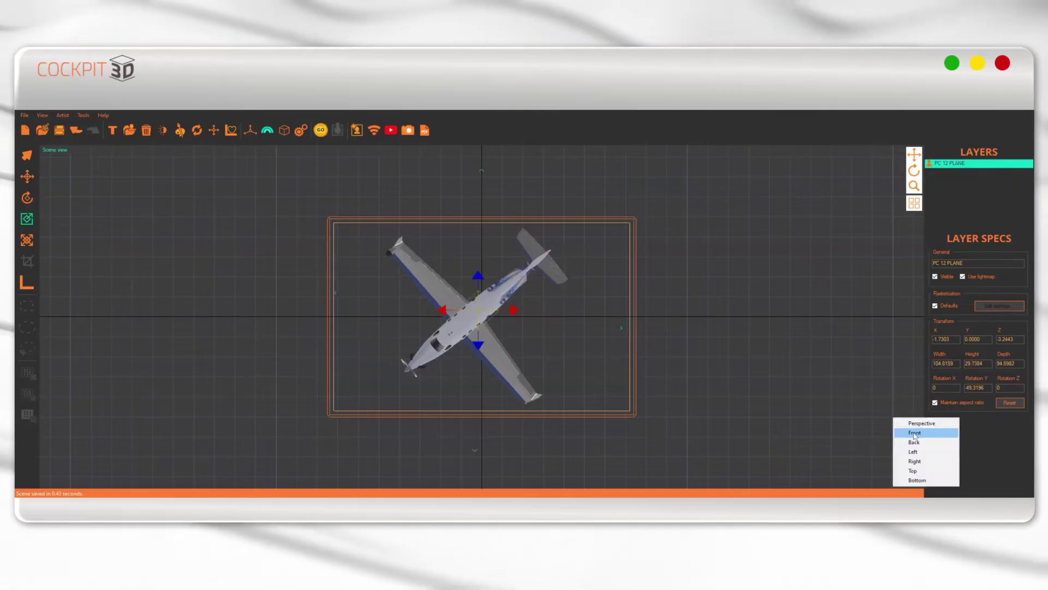
{"action": "left_click", "coordinate": [916, 433]}
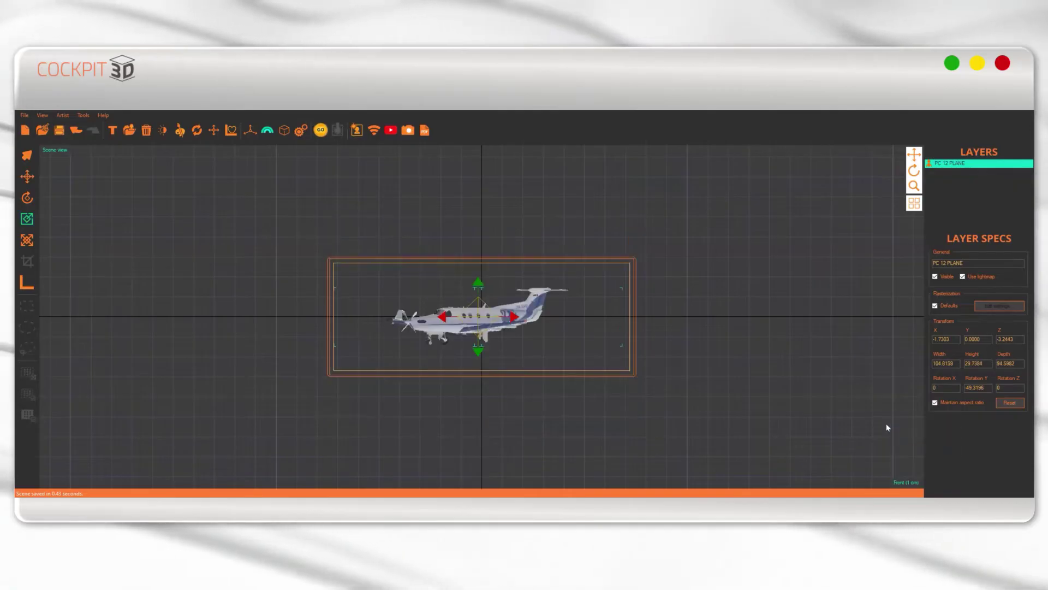
{"action": "left_click", "coordinate": [906, 482]}
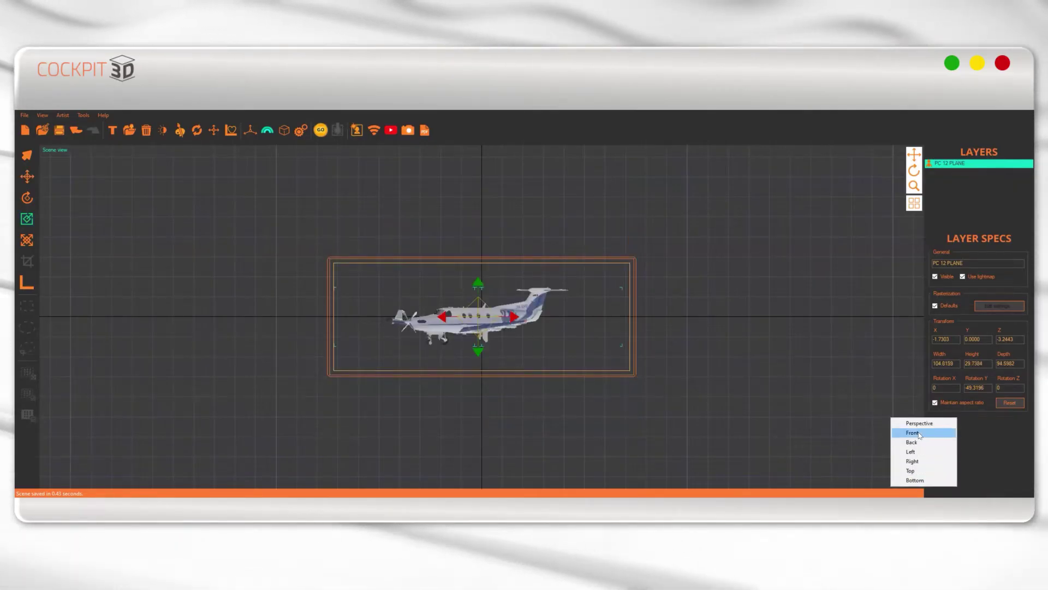
{"action": "left_click", "coordinate": [915, 433]}
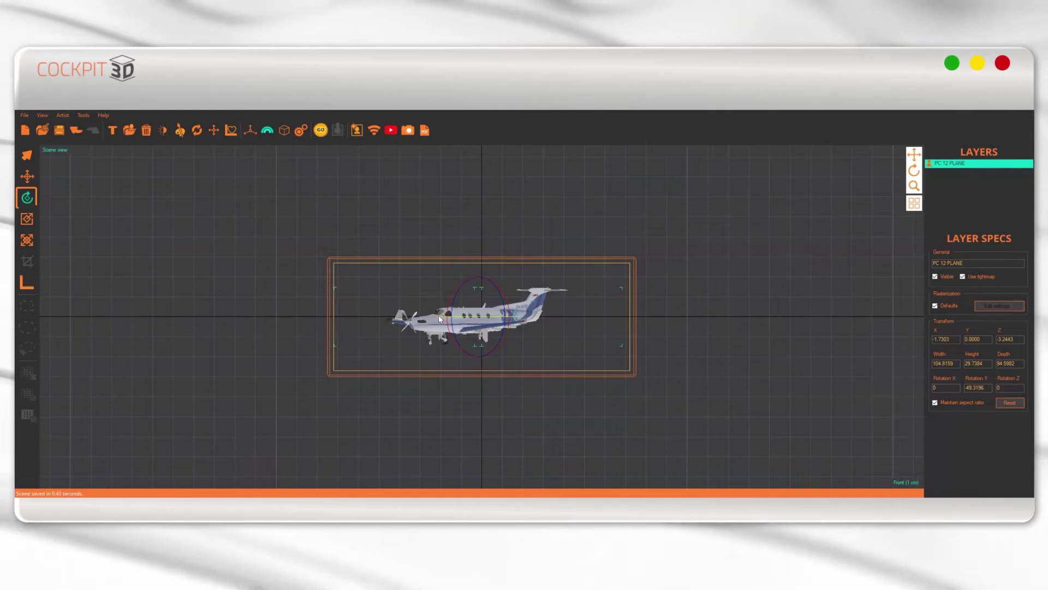
{"action": "left_click_drag", "start_coordinate": [611, 311], "coordinate": [735, 241]}
- Check the plane from above and the front, and scale it up to a width of about 112.8
{"action": "left_click", "coordinate": [906, 482]}
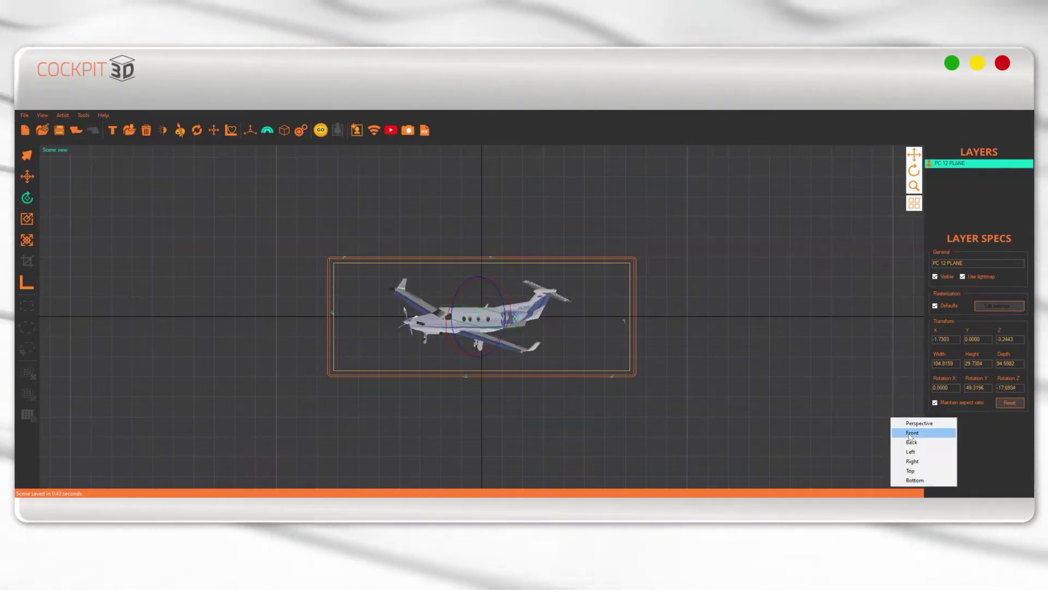
{"action": "left_click", "coordinate": [911, 471]}
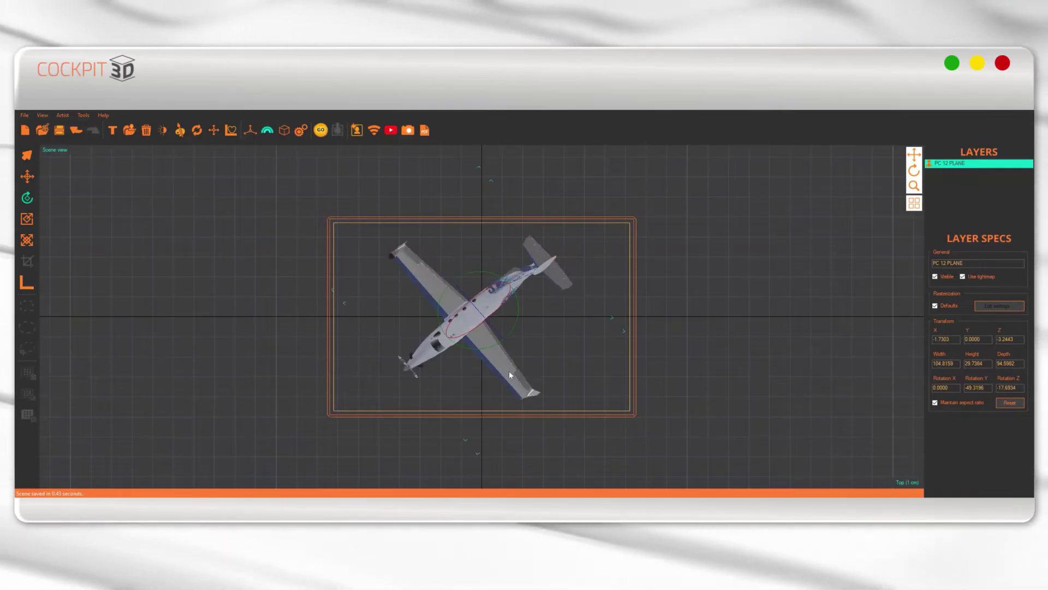
{"action": "left_click", "coordinate": [26, 219]}
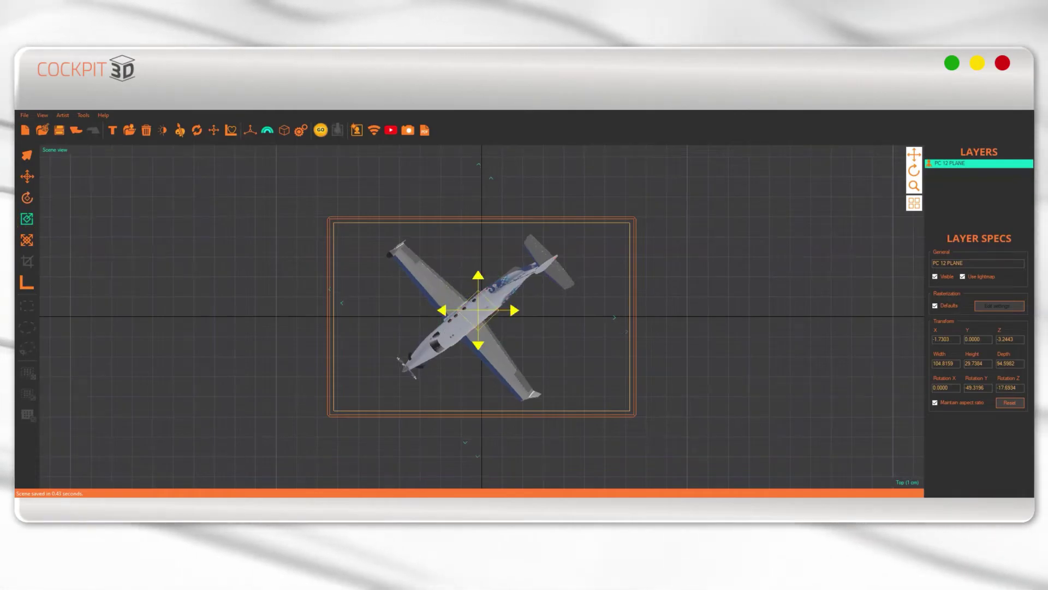
{"action": "left_click", "coordinate": [906, 483]}
{"action": "left_click", "coordinate": [909, 480]}
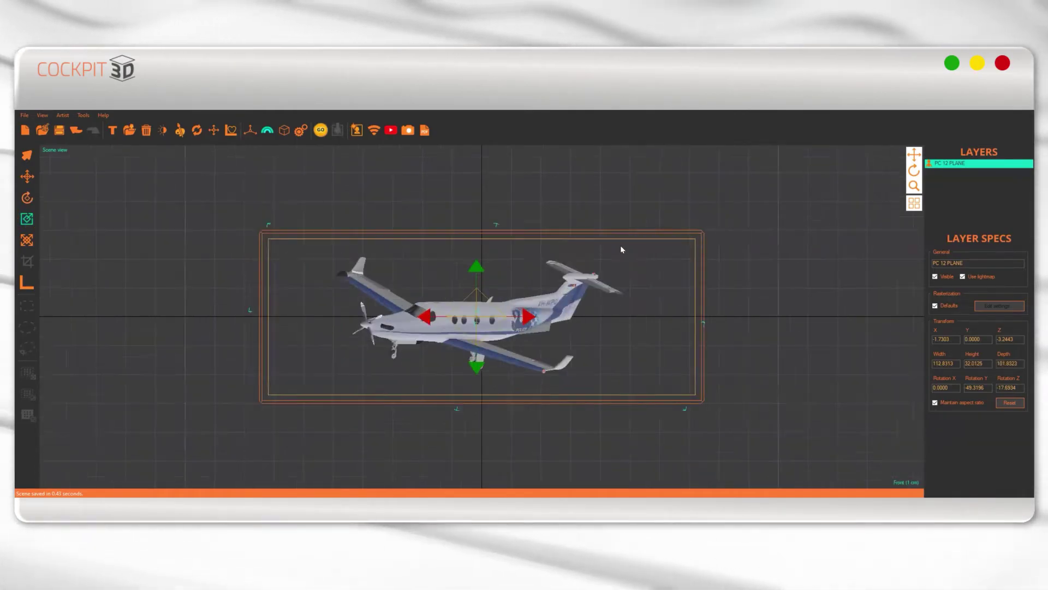
{"action": "scroll", "coordinate": [621, 249], "scroll_direction": "up", "scroll_amount": 1}
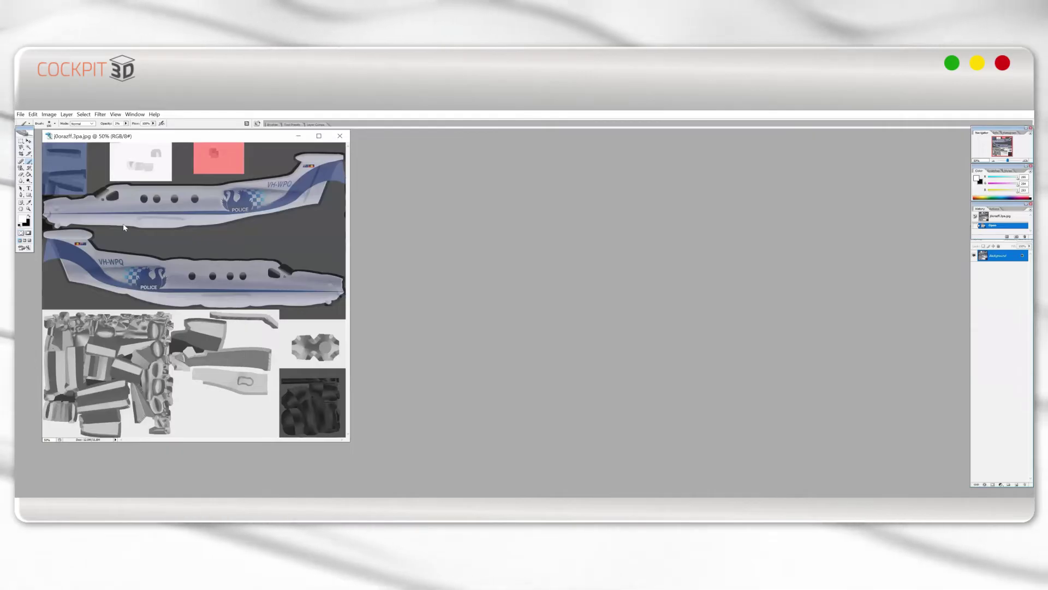
- In Photoshop, convert the plane's texture image to grayscale and discard its color information
{"action": "left_click", "coordinate": [49, 114]}
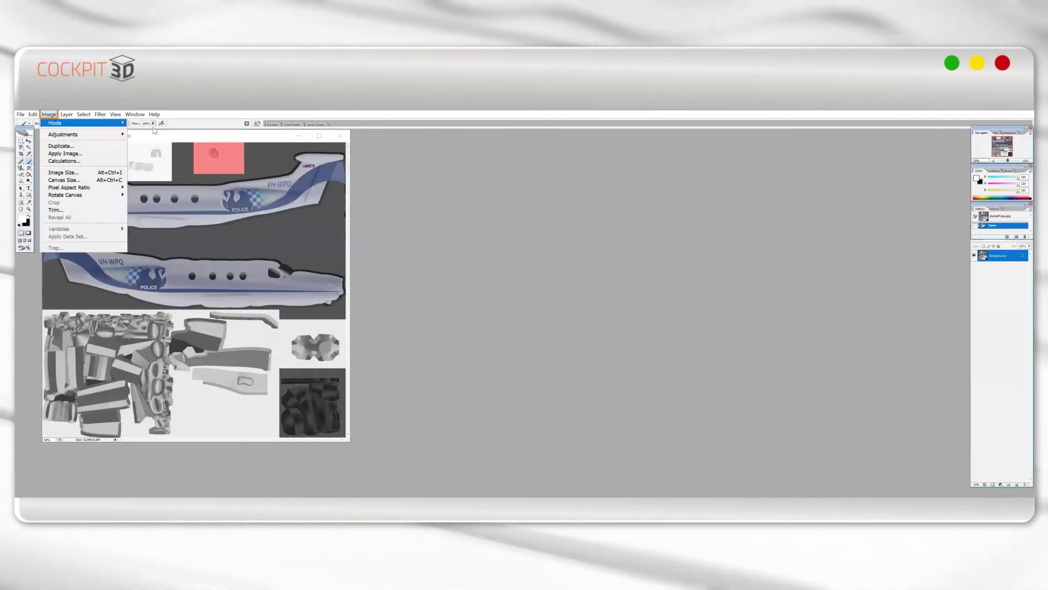
{"action": "left_click", "coordinate": [144, 131]}
{"action": "left_click", "coordinate": [496, 328]}
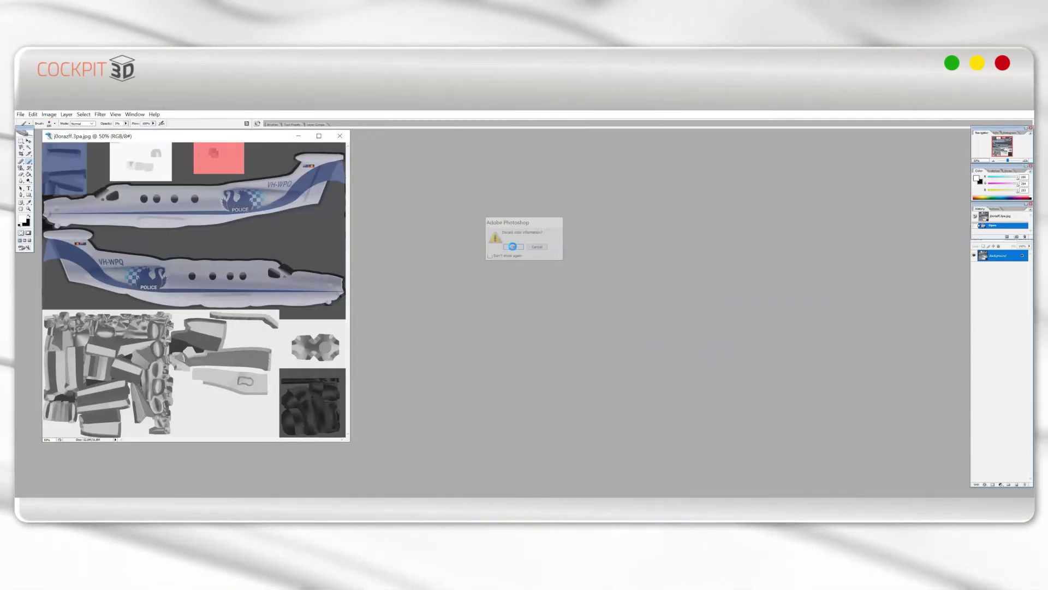
{"action": "left_click", "coordinate": [512, 246]}
- Lighten the texture with a Curves adjustment layer at about 49% input and 20% output, then merge the visible layers
{"action": "left_click", "coordinate": [1000, 485]}
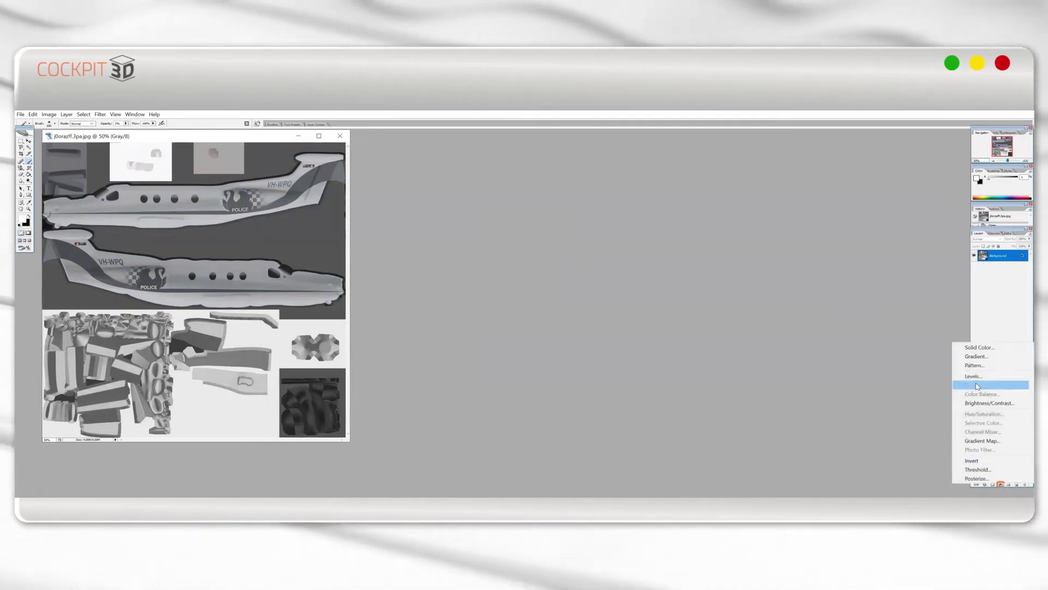
{"action": "left_click", "coordinate": [977, 384]}
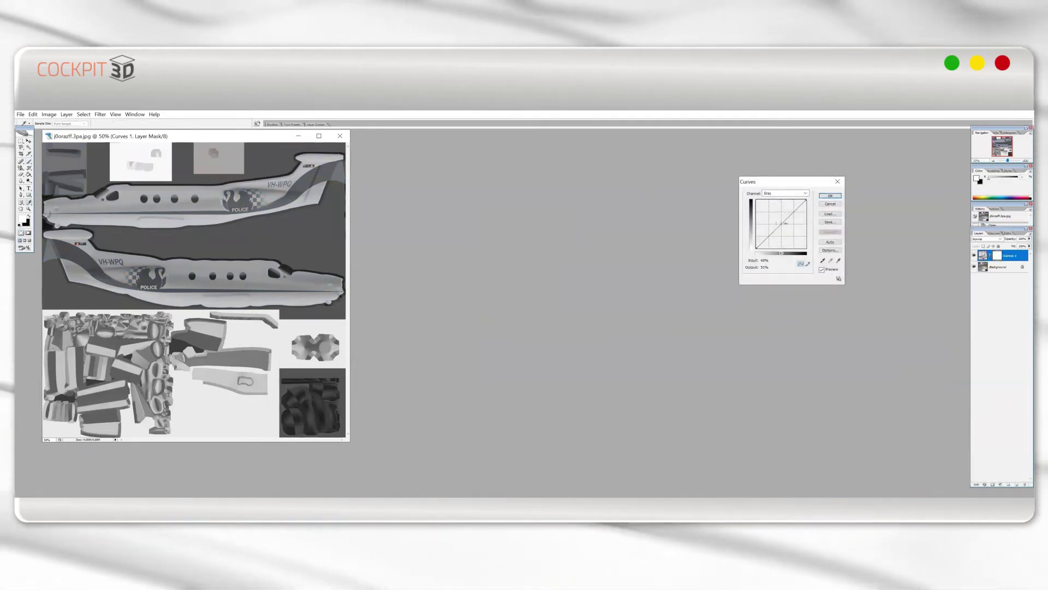
{"action": "left_click_drag", "start_coordinate": [781, 223], "coordinate": [780, 238]}
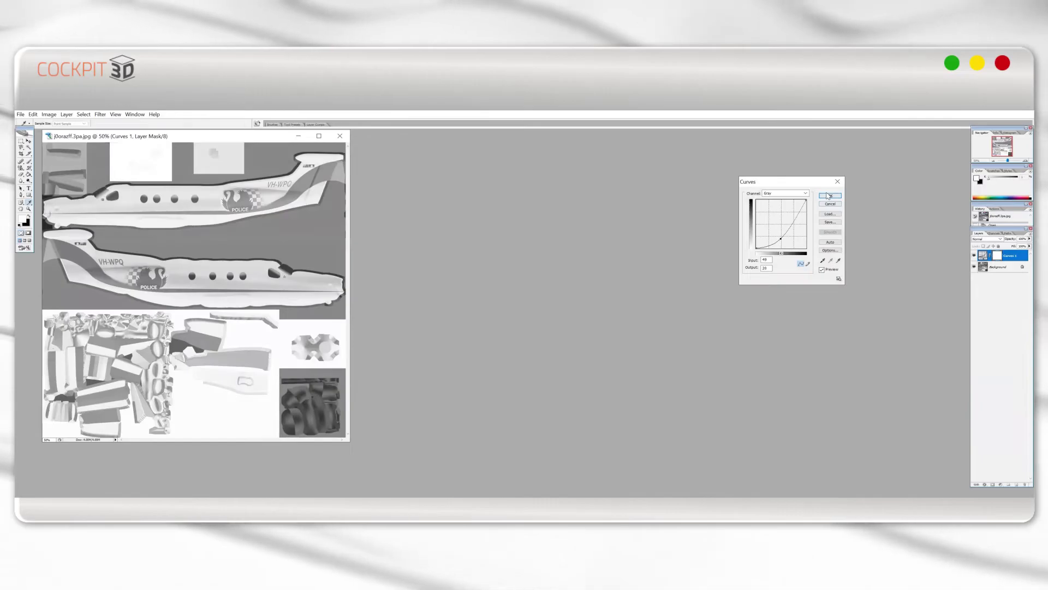
{"action": "key", "text": "Return"}
{"action": "right_click", "coordinate": [1005, 266]}
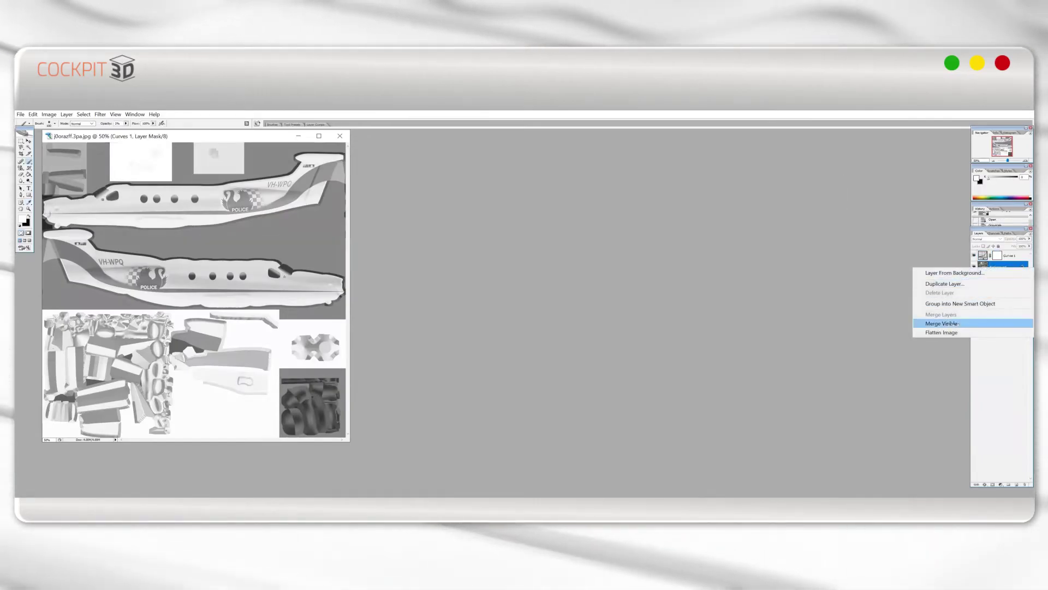
{"action": "left_click", "coordinate": [941, 323]}
- Save the lightened grayscale texture over the original JPEG file at Maximum quality, 12
{"action": "left_click", "coordinate": [20, 114]}
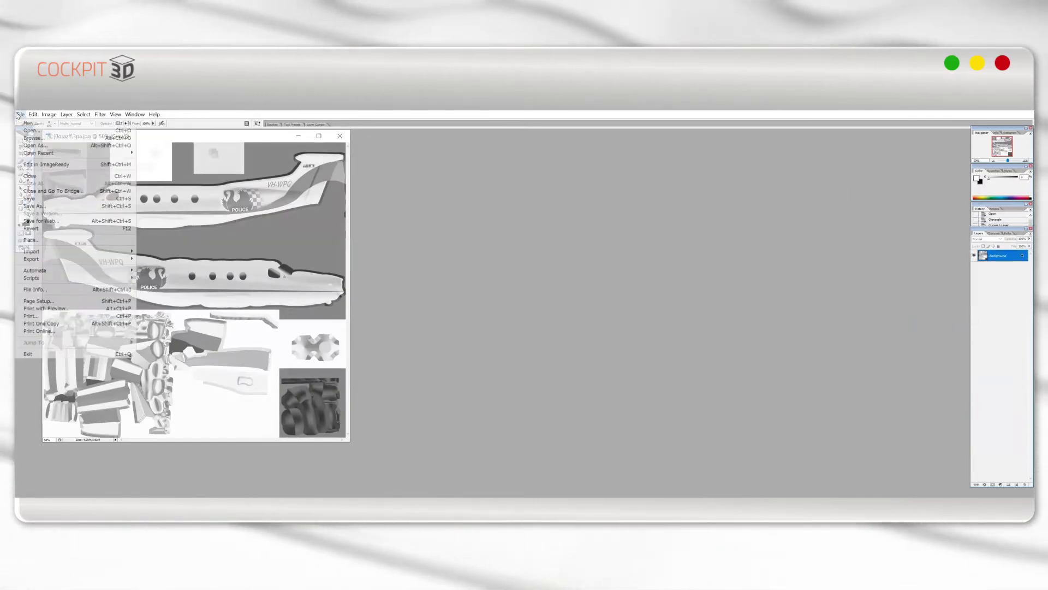
{"action": "left_click", "coordinate": [55, 206]}
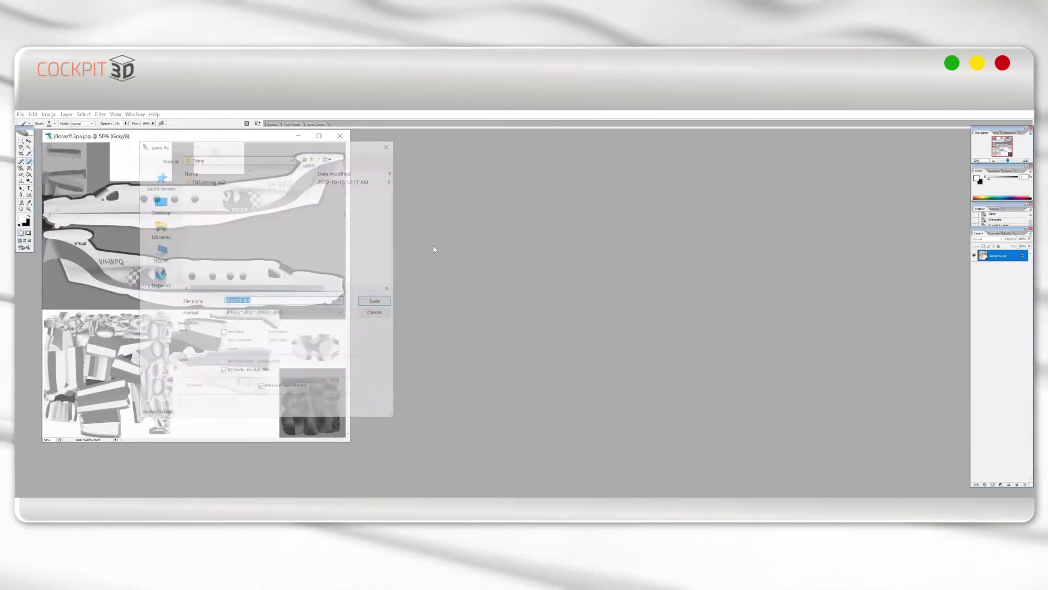
{"action": "left_click", "coordinate": [378, 302]}
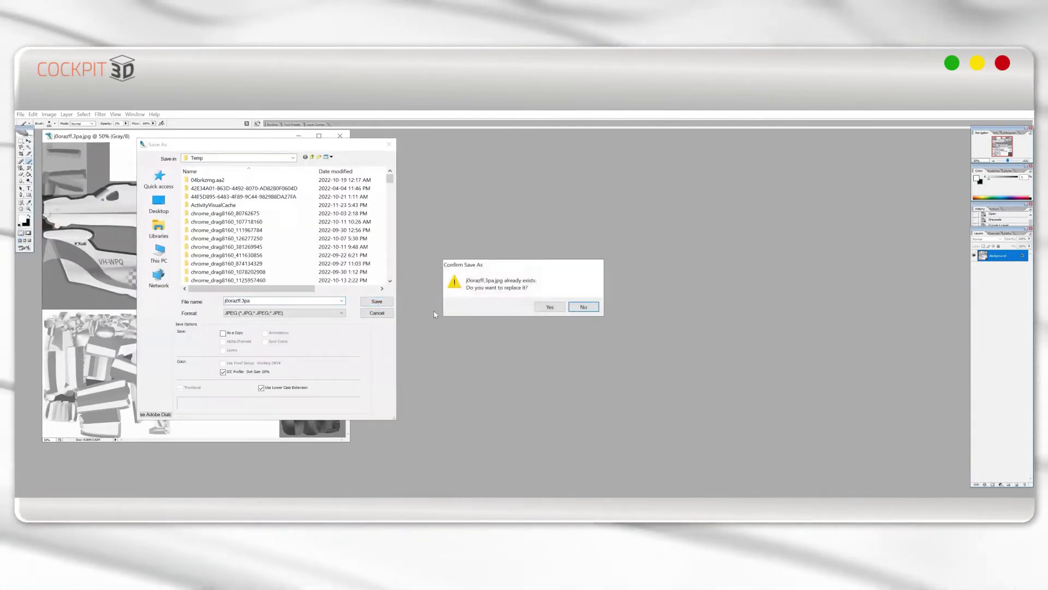
{"action": "left_click", "coordinate": [541, 305]}
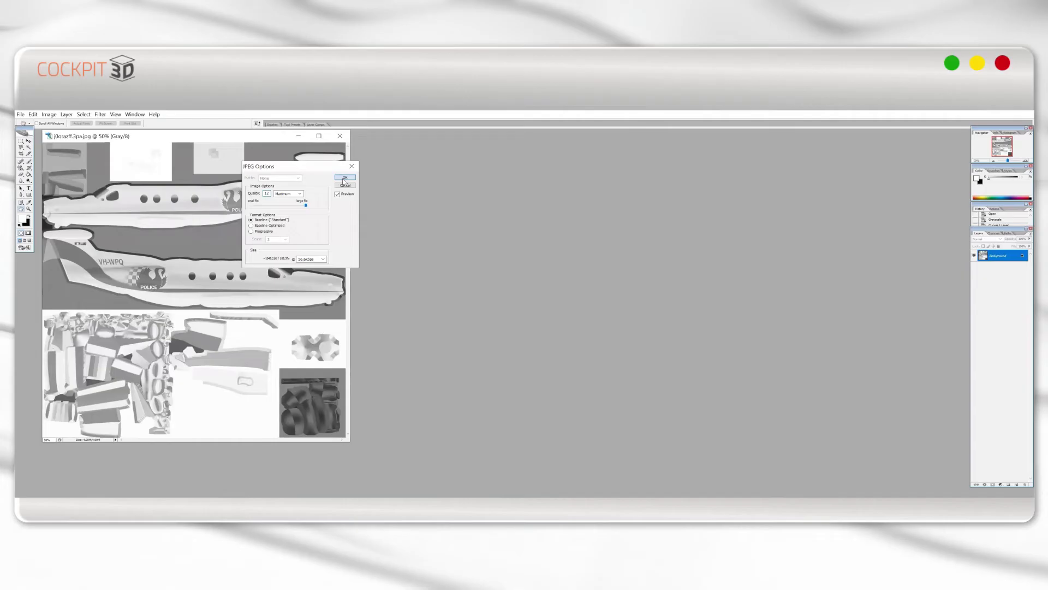
{"action": "left_click", "coordinate": [345, 178]}
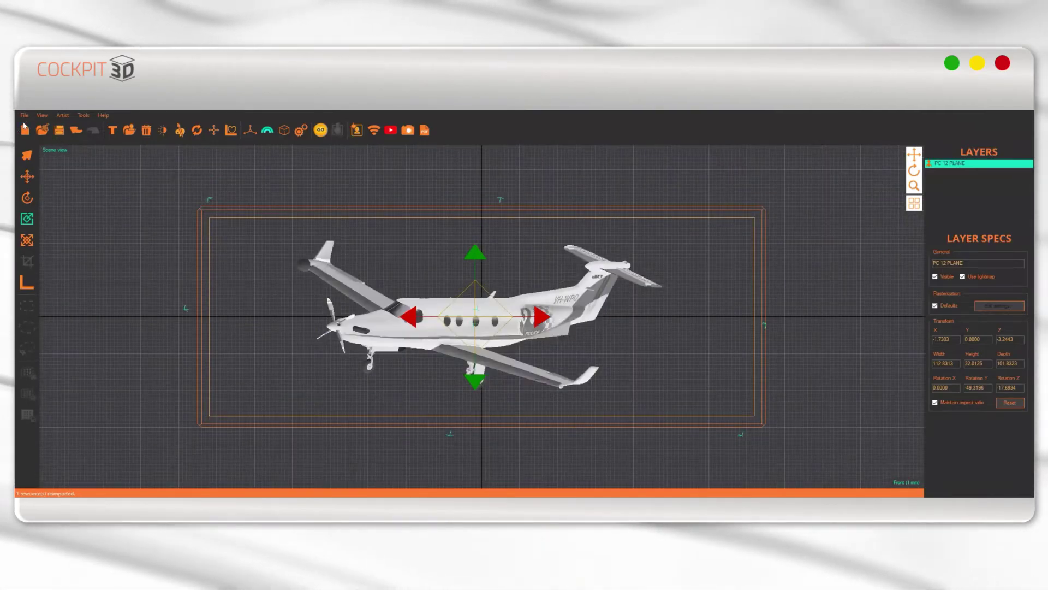
- Switch to Cockpit3D, save the scene, generate the plane's point cloud preview and inspect it from an angle
{"action": "key", "text": "ctrl+s"}
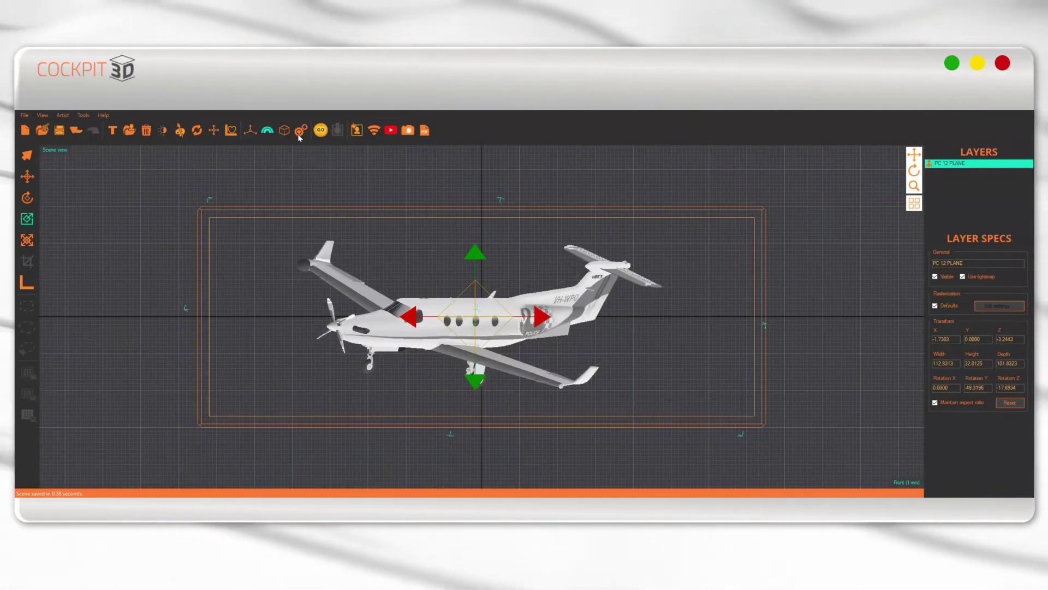
{"action": "left_click", "coordinate": [320, 130]}
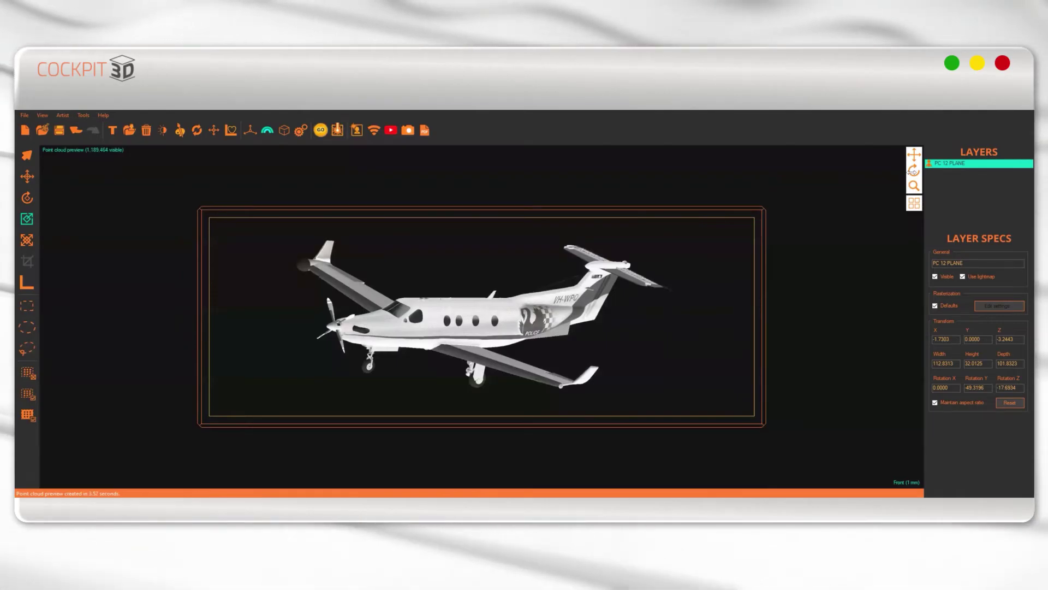
{"action": "left_click_drag", "start_coordinate": [914, 170], "coordinate": [977, 202]}
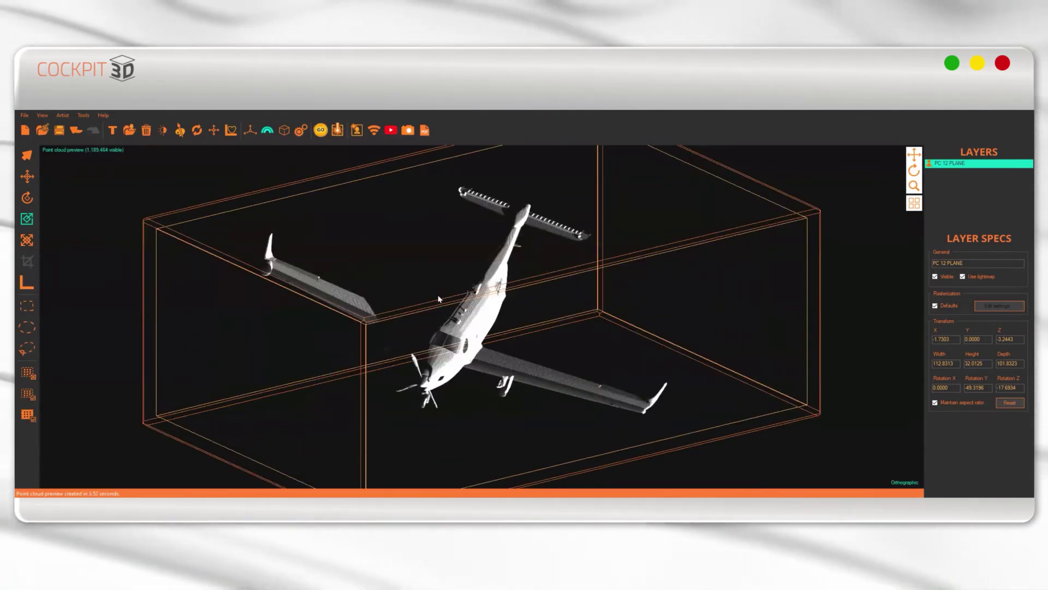
{"action": "middle_click_drag", "start_coordinate": [439, 299], "coordinate": [432, 278]}
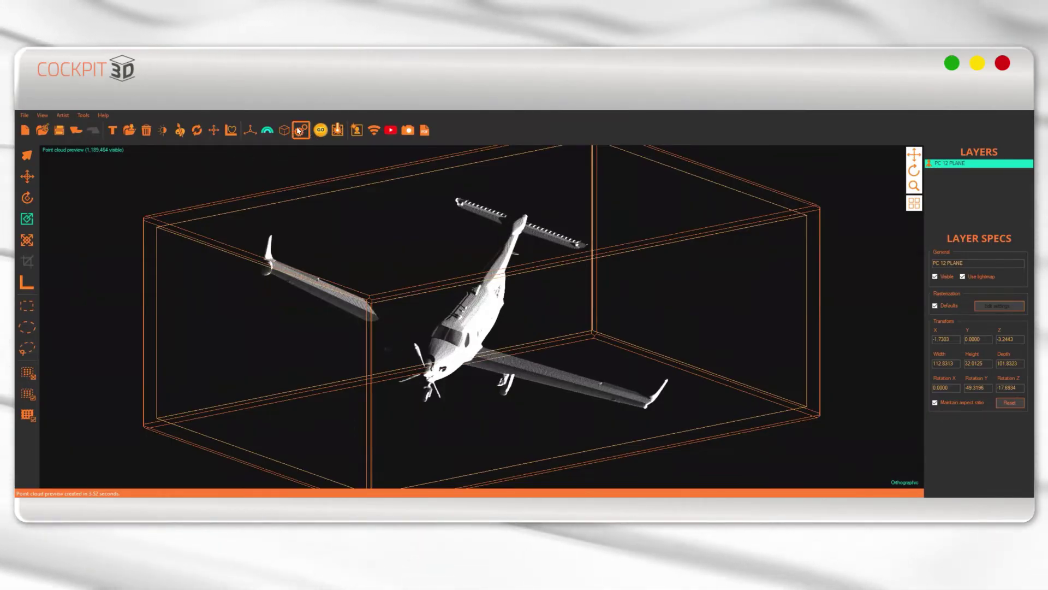
- Set the default geometry rasterizer to X-ray, directional Front, with maximum layers 6 and a higher Z factor, and regenerate the point cloud preview
{"action": "left_click", "coordinate": [520, 351]}
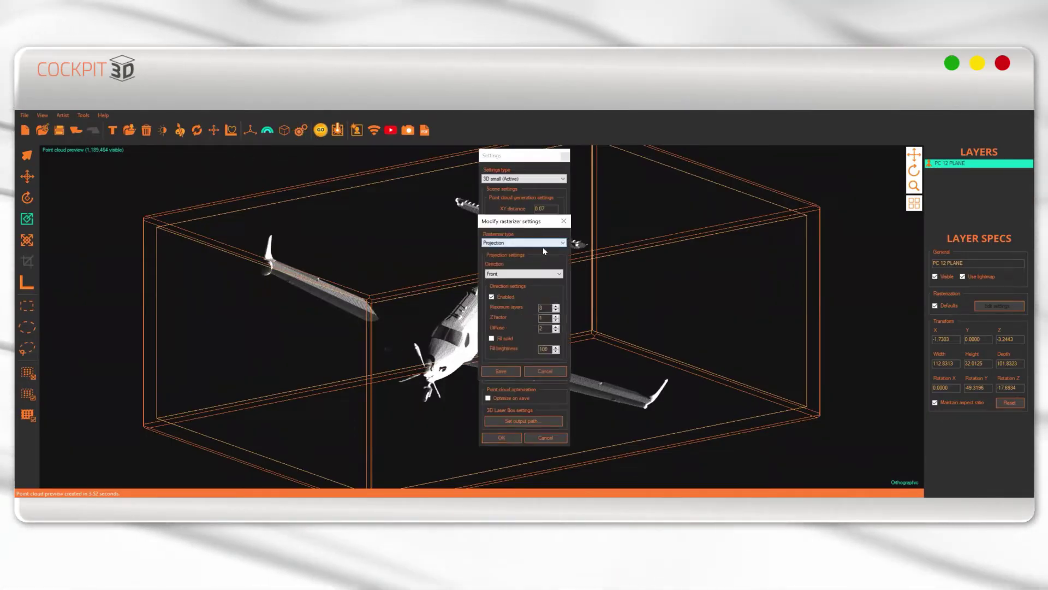
{"action": "left_click", "coordinate": [496, 256]}
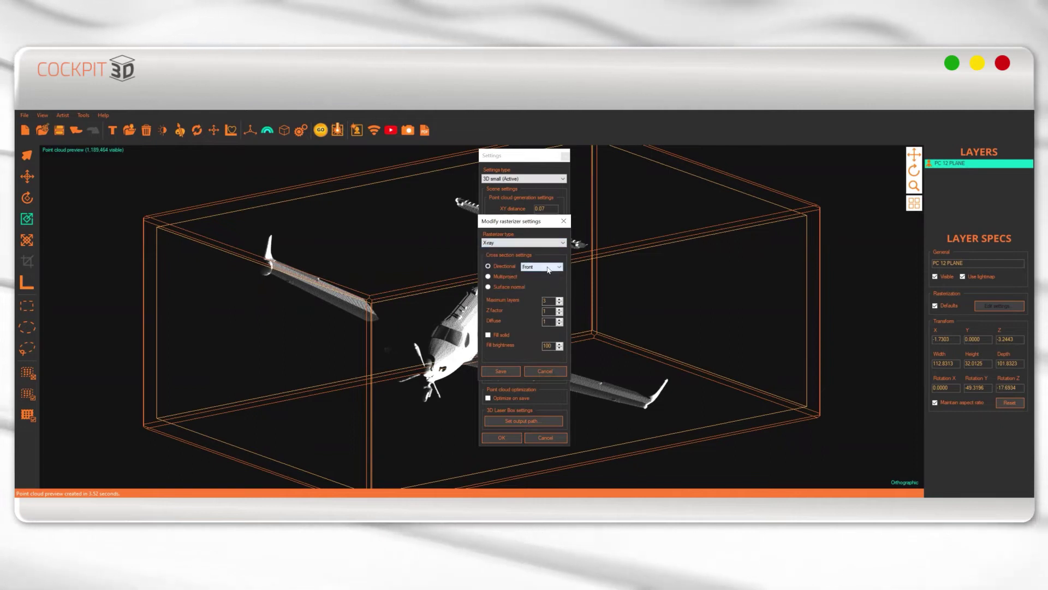
{"action": "left_click", "coordinate": [559, 298]}
{"action": "left_click", "coordinate": [559, 298]}
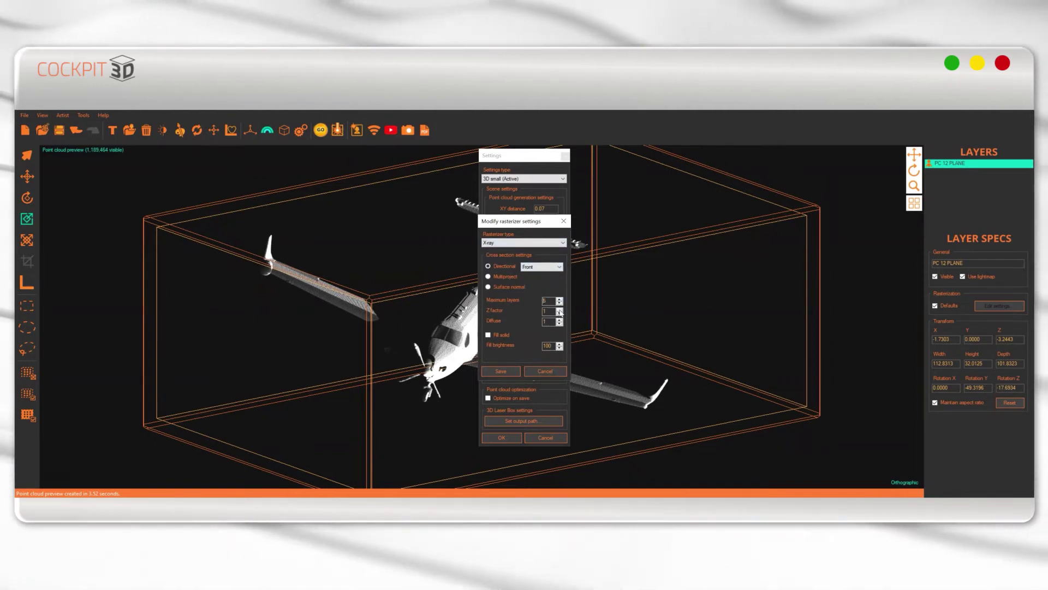
{"action": "left_click", "coordinate": [508, 369]}
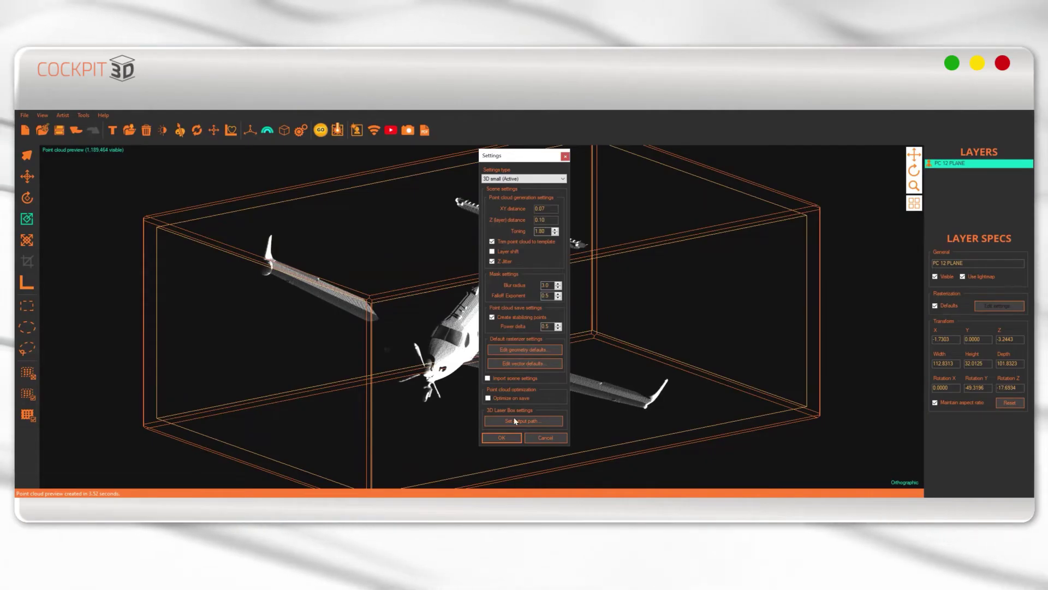
{"action": "left_click", "coordinate": [503, 438]}
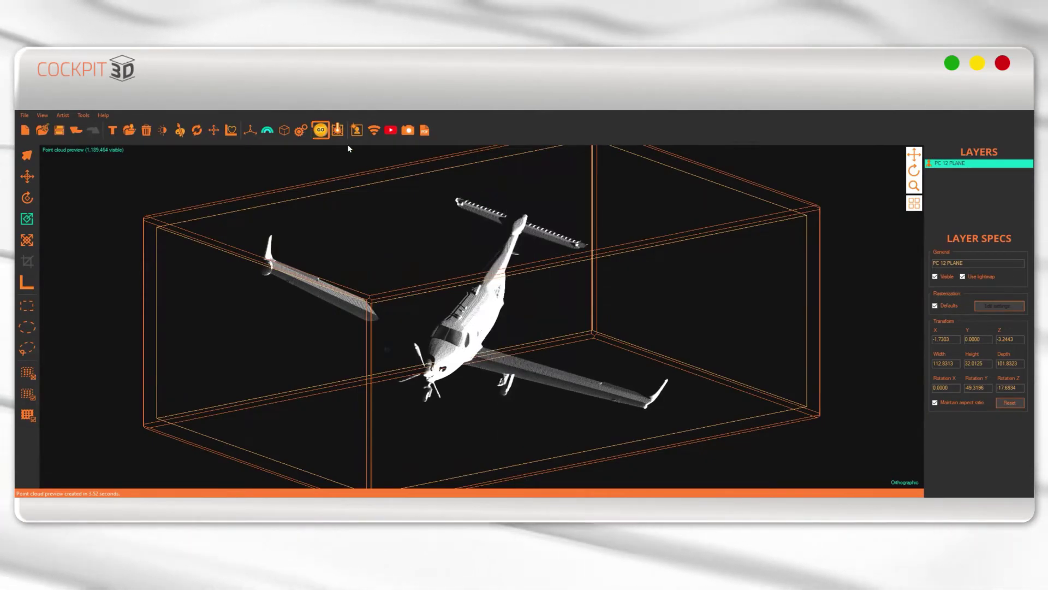
{"action": "left_click", "coordinate": [321, 129]}
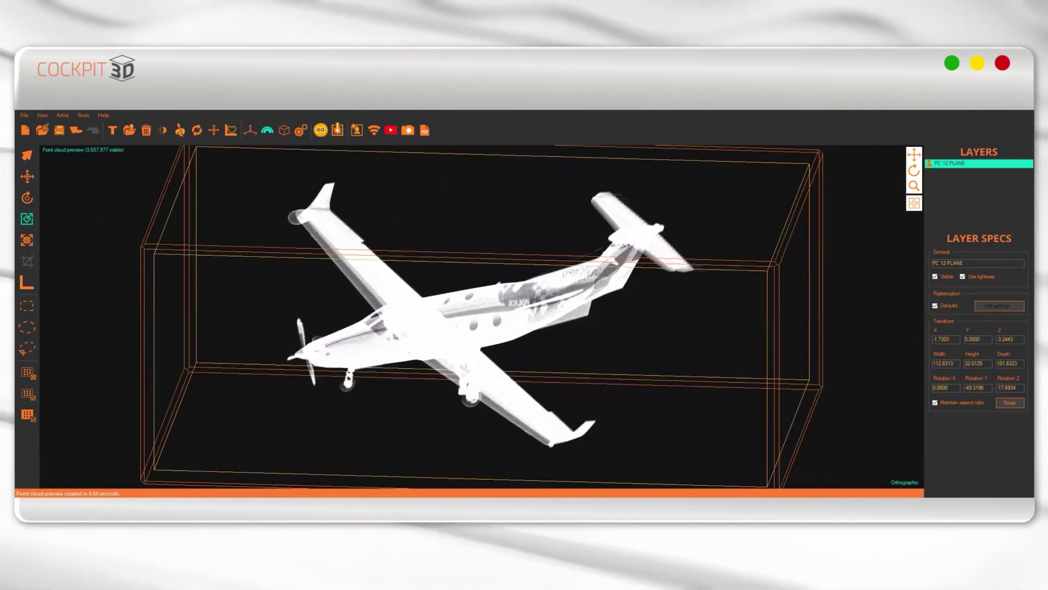
- Reduce the X-ray rasterizer's maximum layers to 4, regenerate the point cloud preview and inspect the plane from the side
{"action": "left_click", "coordinate": [302, 131]}
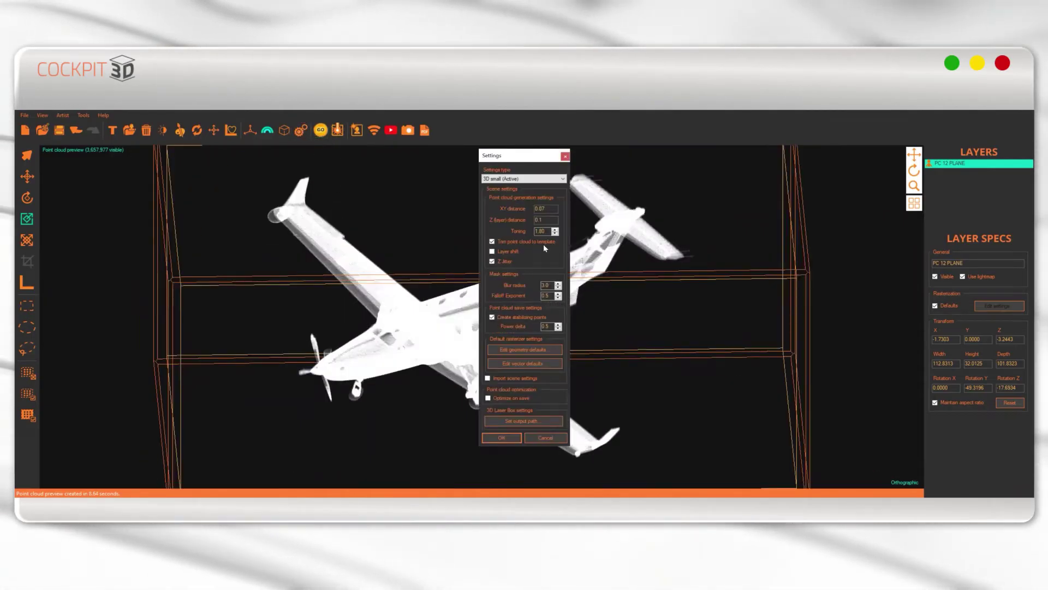
{"action": "left_click", "coordinate": [529, 350]}
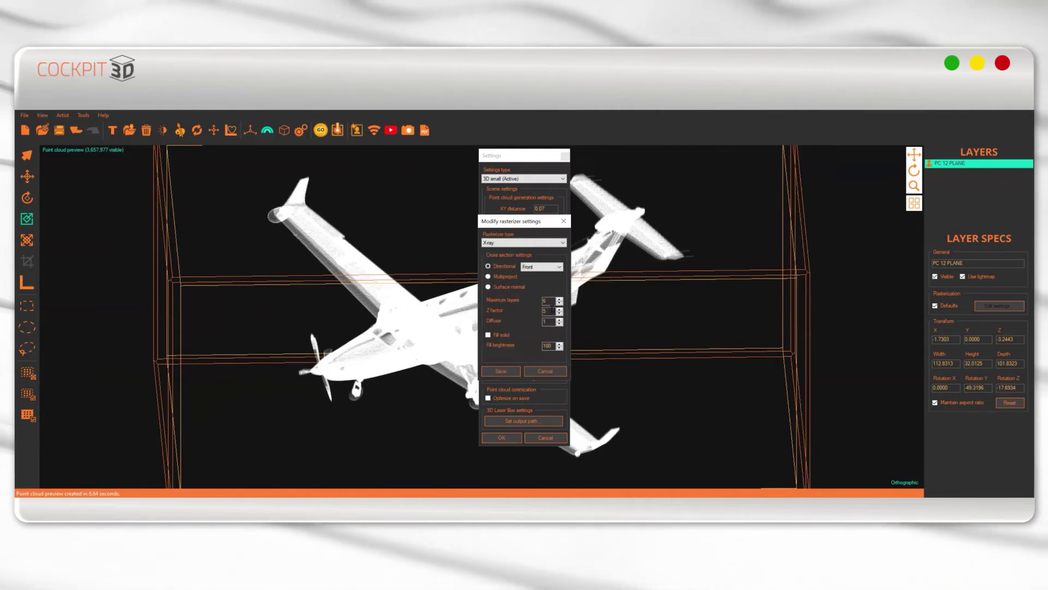
{"action": "left_click", "coordinate": [504, 371]}
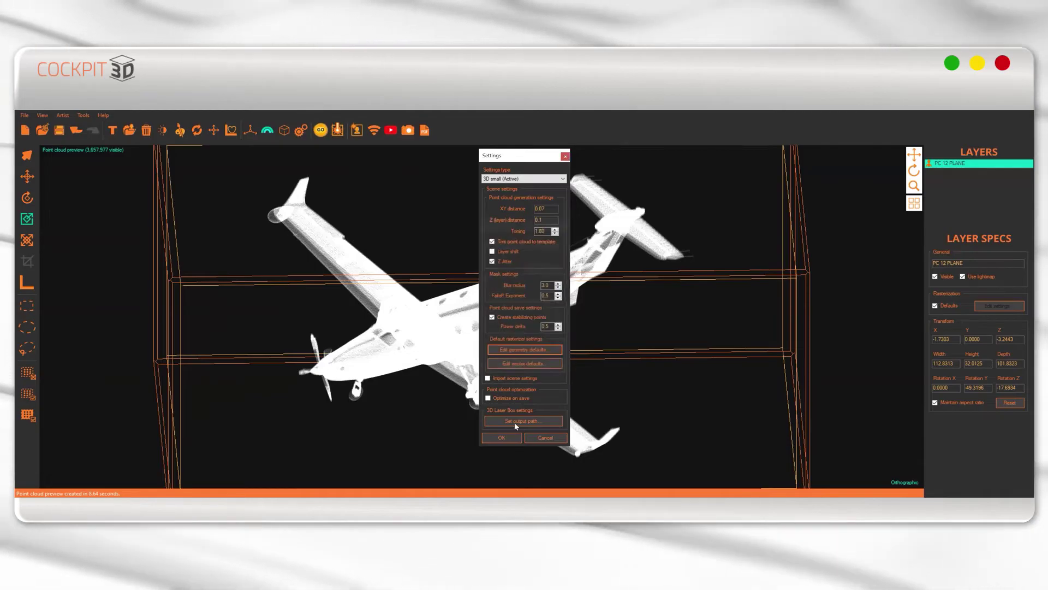
{"action": "left_click", "coordinate": [501, 438]}
{"action": "left_click", "coordinate": [319, 131]}
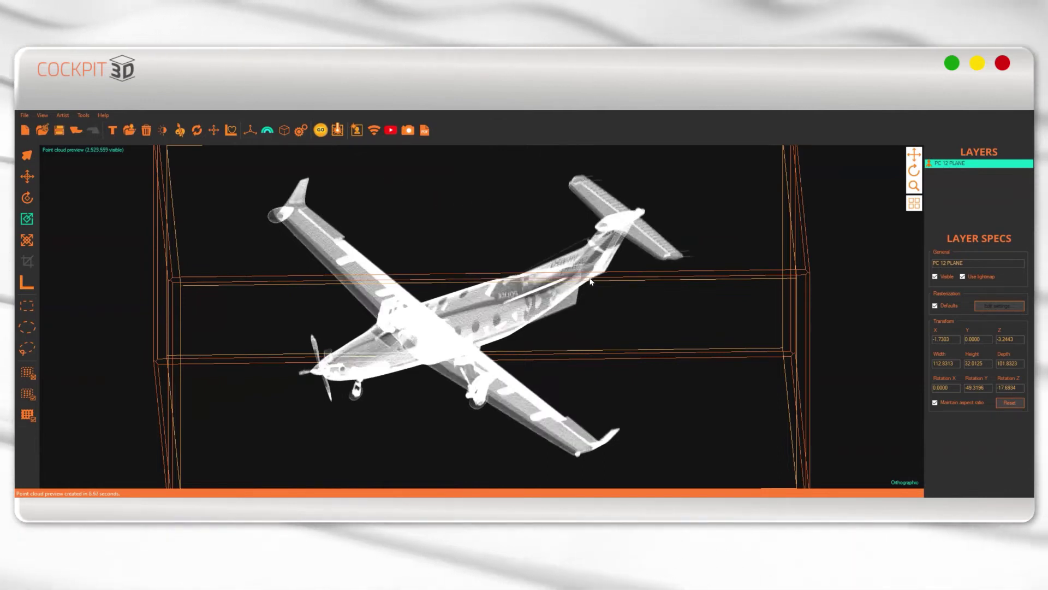
{"action": "mouse_move", "coordinate": [909, 170]}
{"action": "left_mouse_down"}
{"action": "mouse_move", "coordinate": [921, 129]}
{"action": "mouse_move", "coordinate": [914, 218]}
{"action": "mouse_move", "coordinate": [922, 164]}
{"action": "left_mouse_up"}
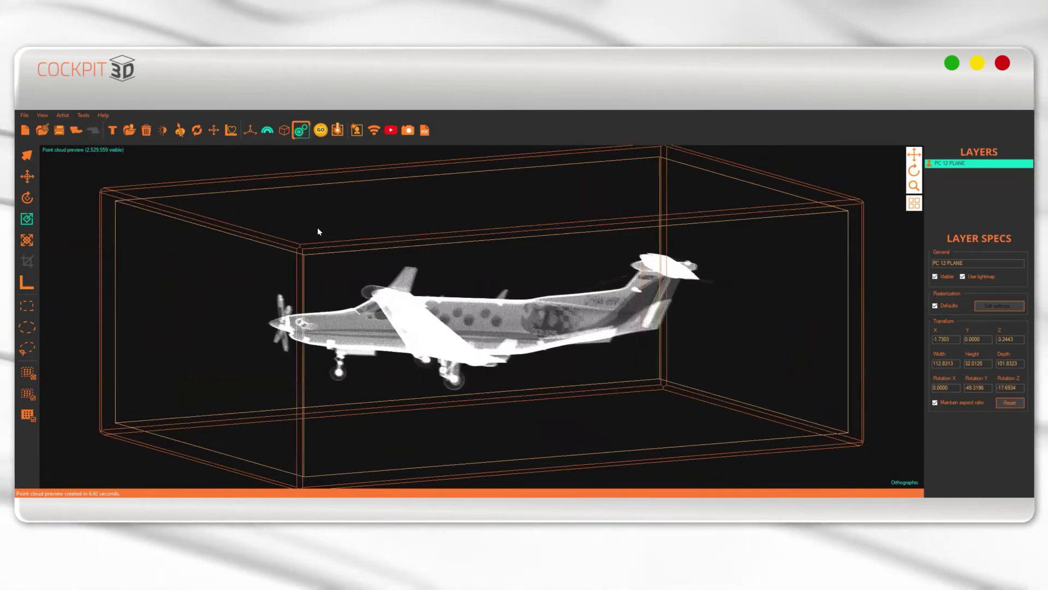
- Return the default geometry rasterizer to Projection with a higher front Z factor, then regenerate and inspect the point cloud preview
{"action": "left_click", "coordinate": [524, 352]}
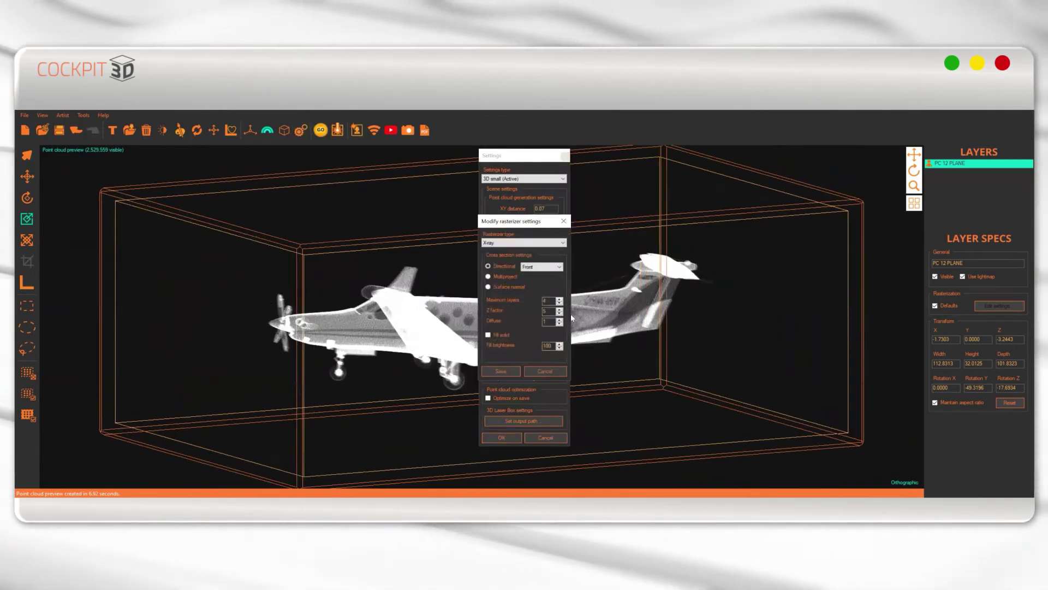
{"action": "left_click", "coordinate": [513, 243]}
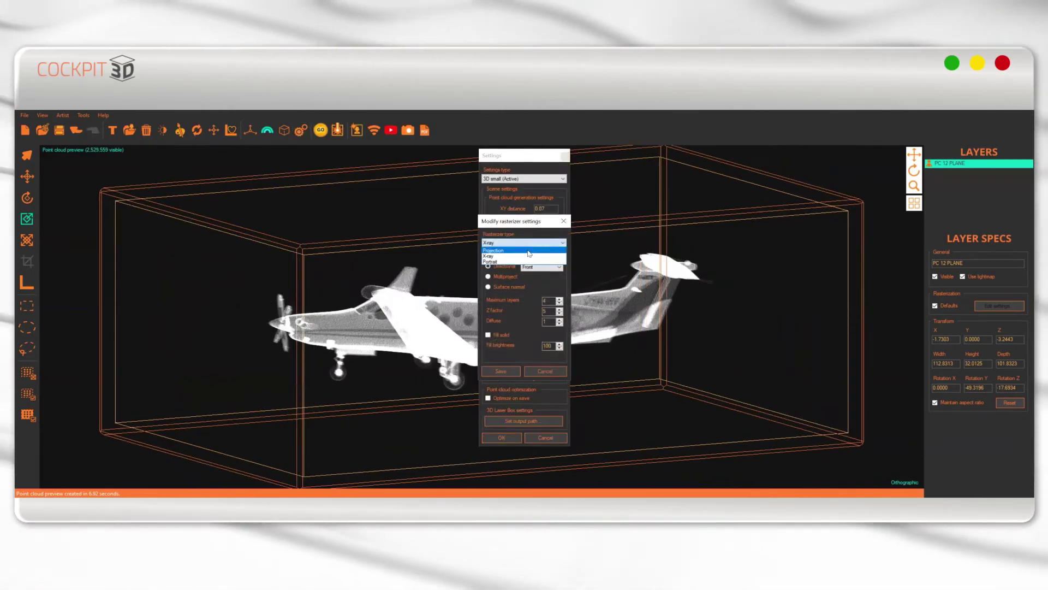
{"action": "left_click", "coordinate": [501, 372]}
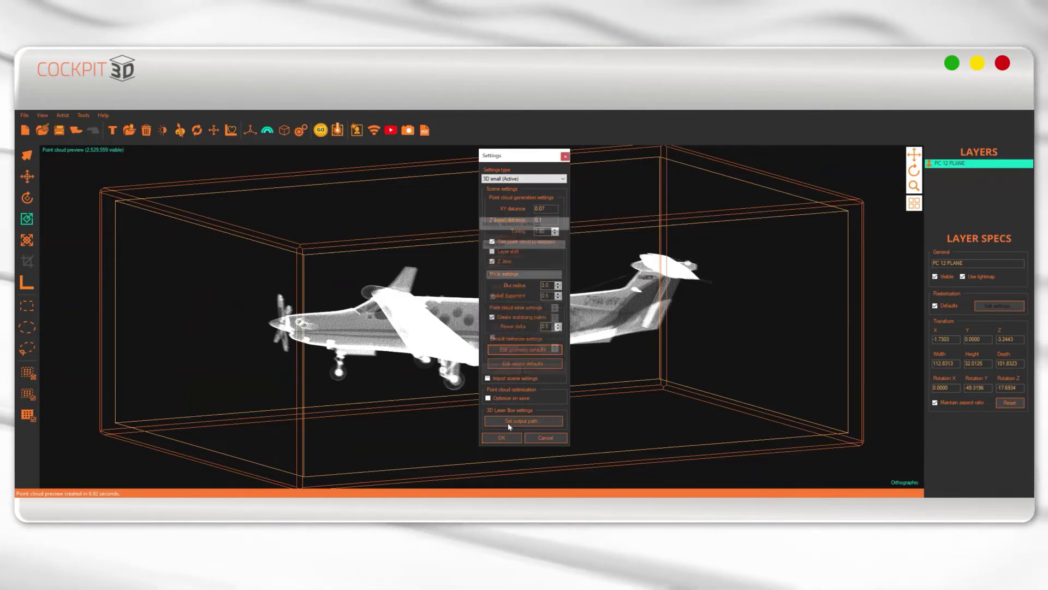
{"action": "left_click", "coordinate": [320, 128]}
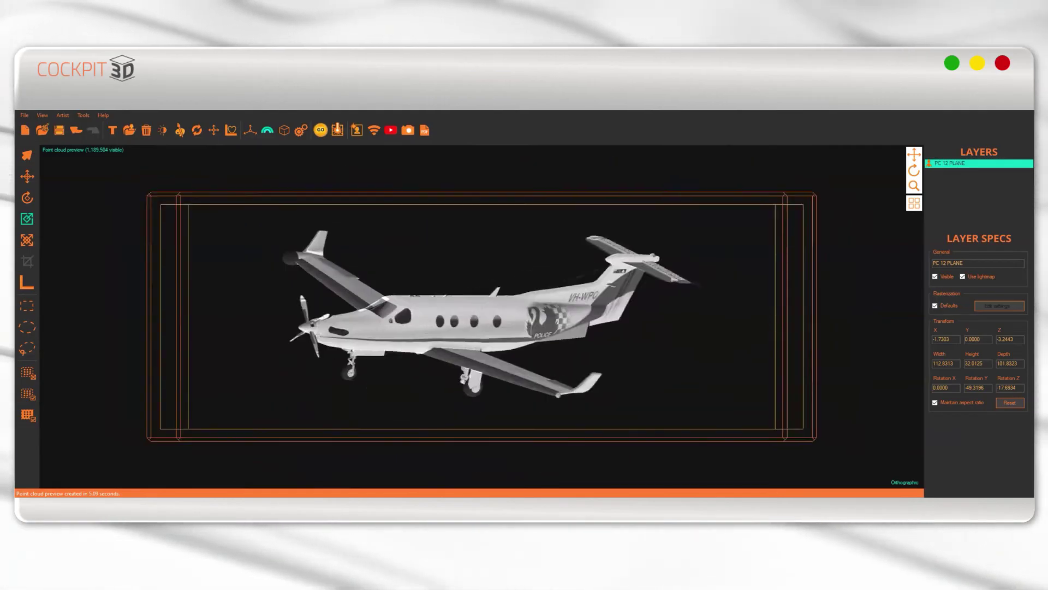
{"action": "middle_click_drag", "start_coordinate": [448, 273], "coordinate": [565, 342]}
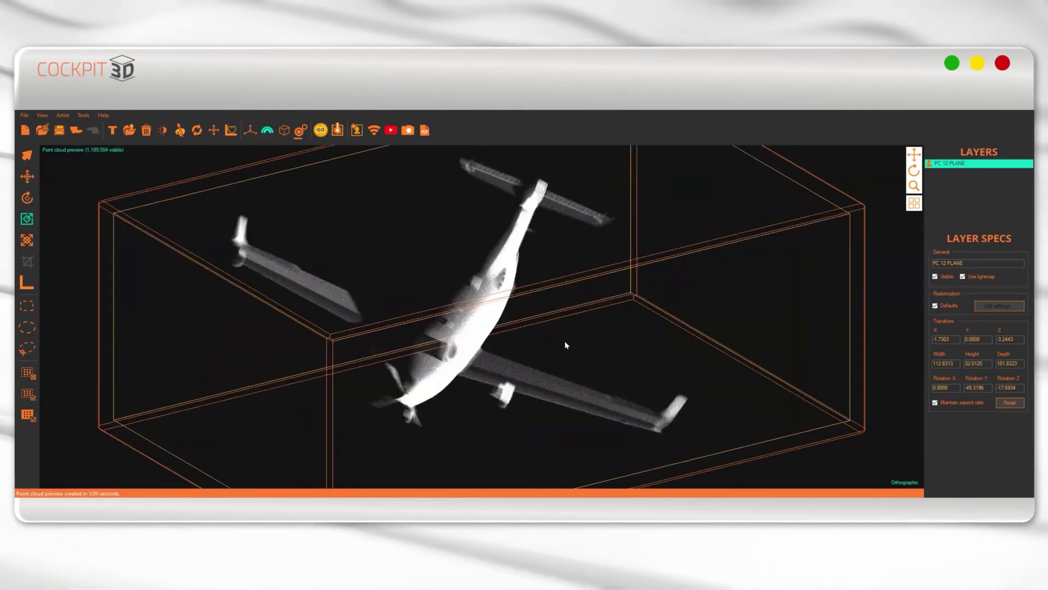
- Enable the Back projection with maximum layers 1, Z factor 2, diffuse 1 and solid fill at brightness 20, then regenerate the preview
{"action": "left_click", "coordinate": [296, 130]}
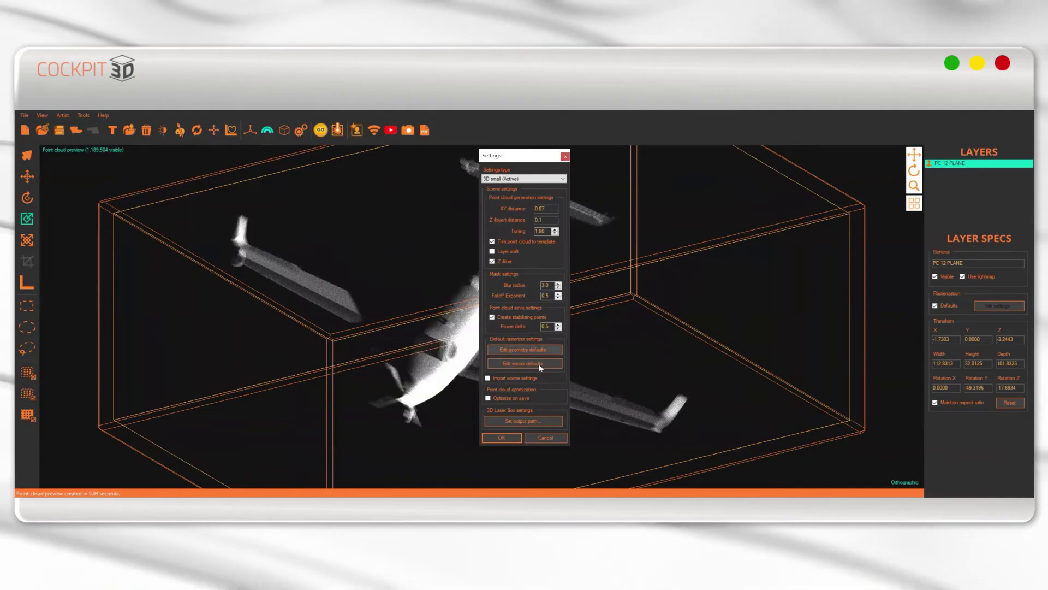
{"action": "left_click", "coordinate": [533, 350]}
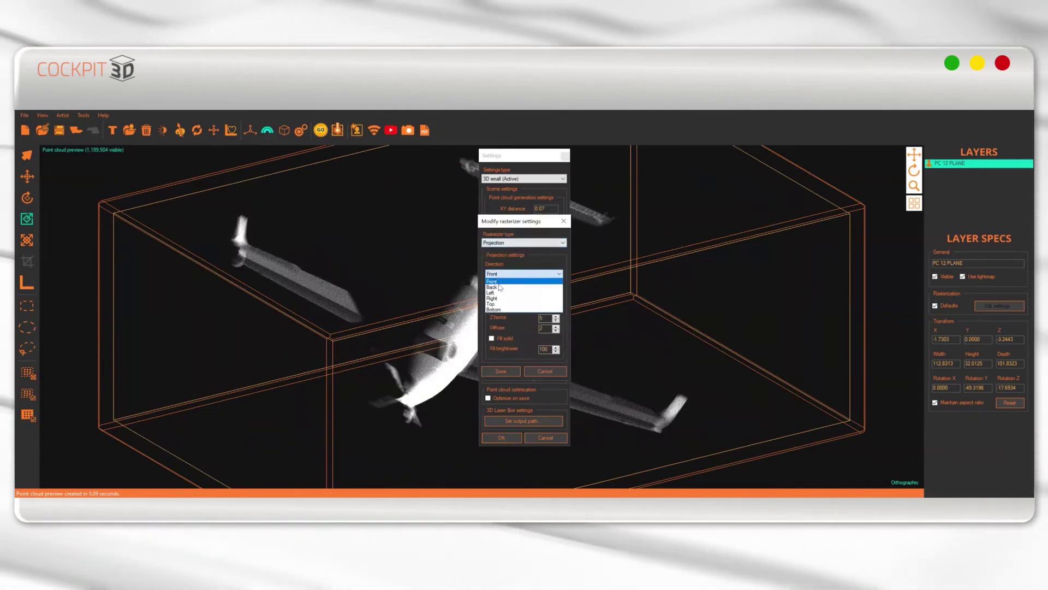
{"action": "left_click", "coordinate": [523, 304]}
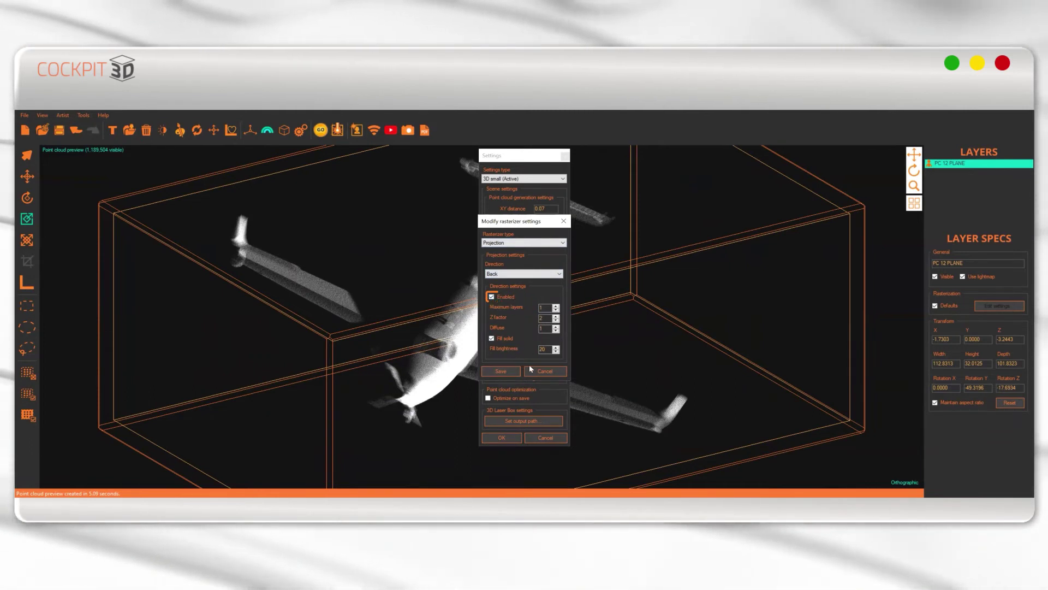
{"action": "left_click", "coordinate": [501, 370]}
{"action": "left_click", "coordinate": [501, 437]}
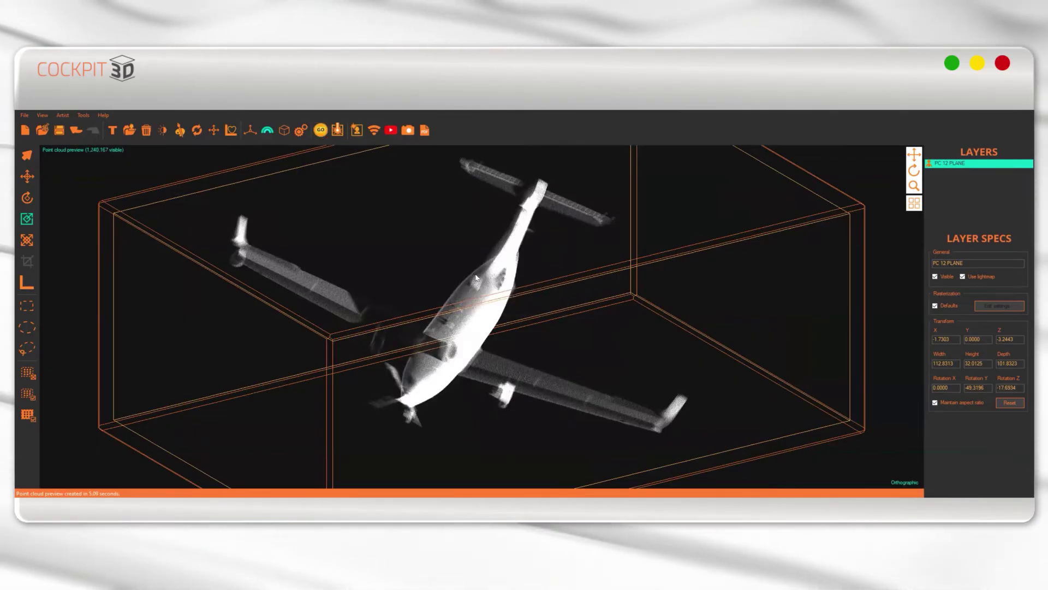
{"action": "left_click_drag", "start_coordinate": [913, 170], "coordinate": [884, 170]}
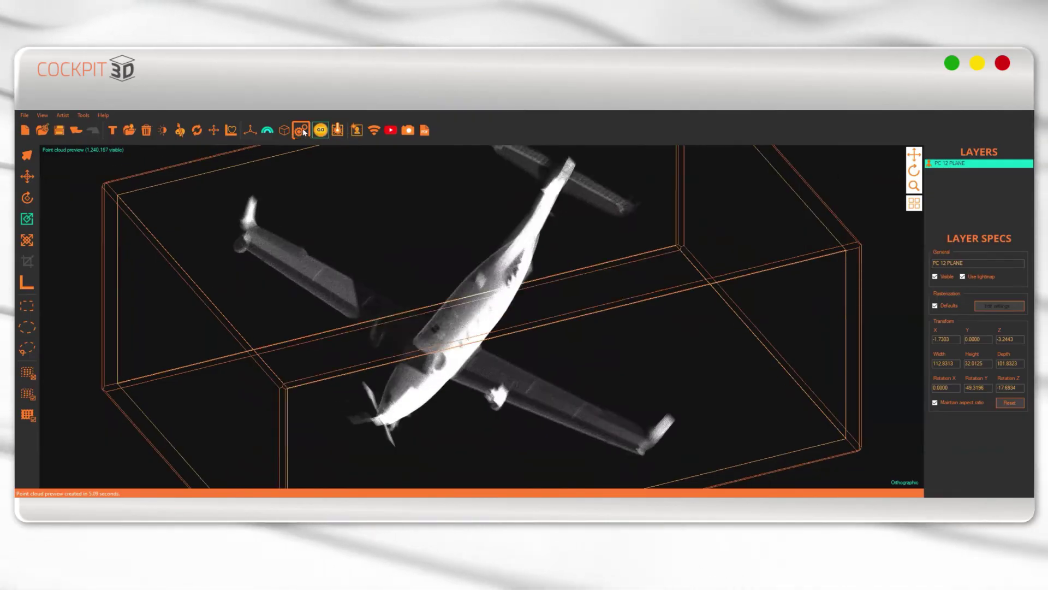
- Raise the Back projection's maximum layers to 2 and increase its Z factor, then regenerate the point cloud preview
{"action": "left_click", "coordinate": [561, 350]}
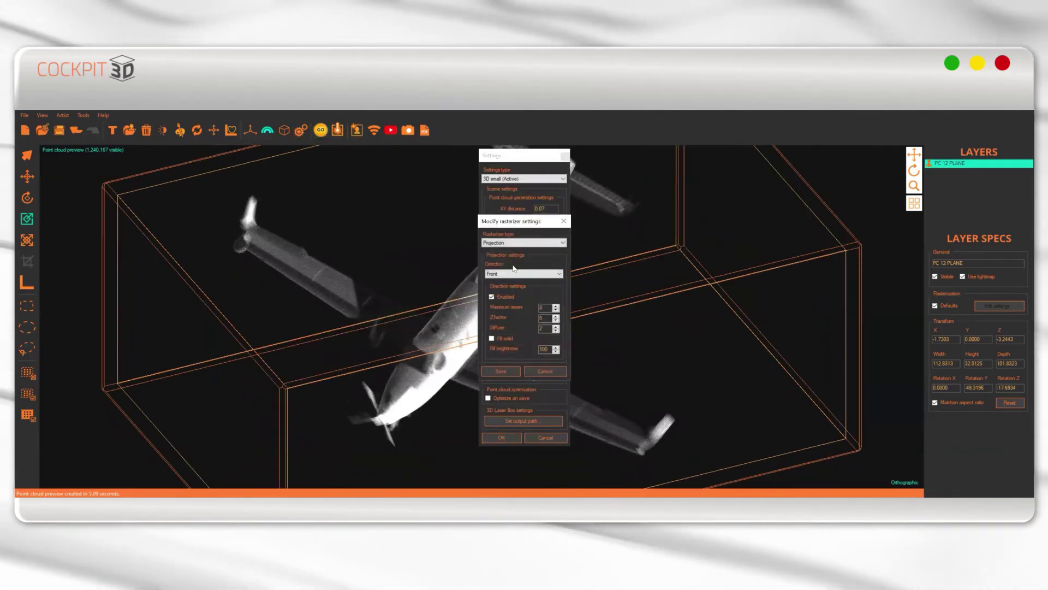
{"action": "left_click", "coordinate": [515, 273]}
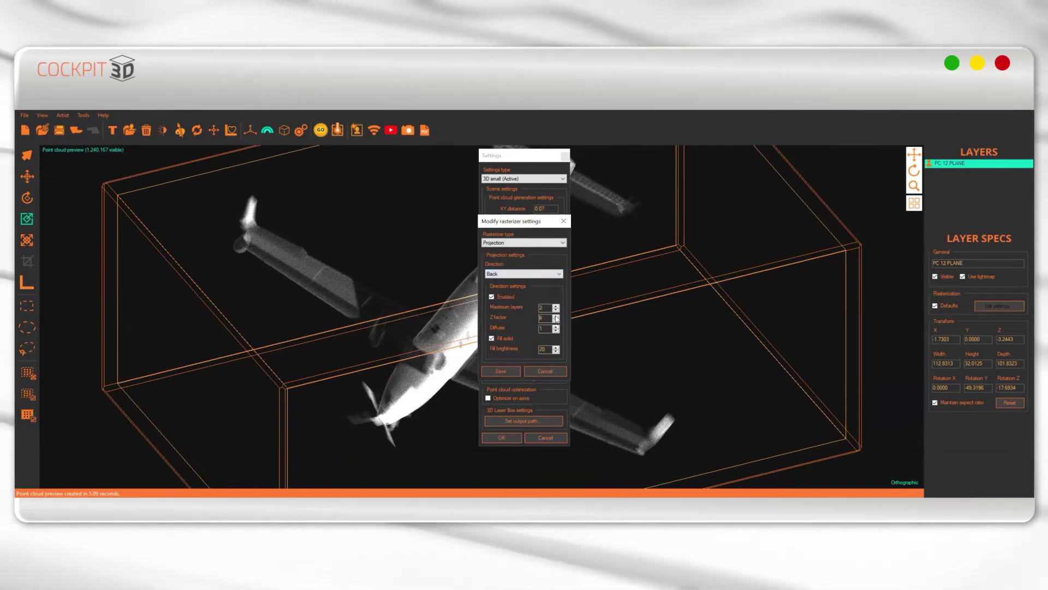
{"action": "left_click", "coordinate": [544, 371]}
{"action": "left_click", "coordinate": [501, 438]}
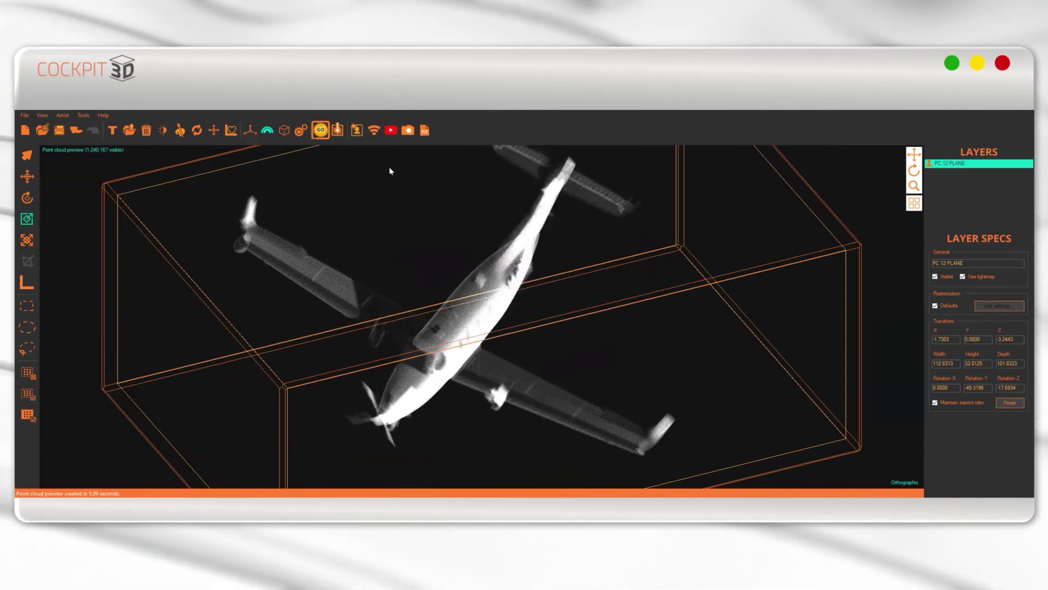
{"action": "left_click", "coordinate": [321, 129]}
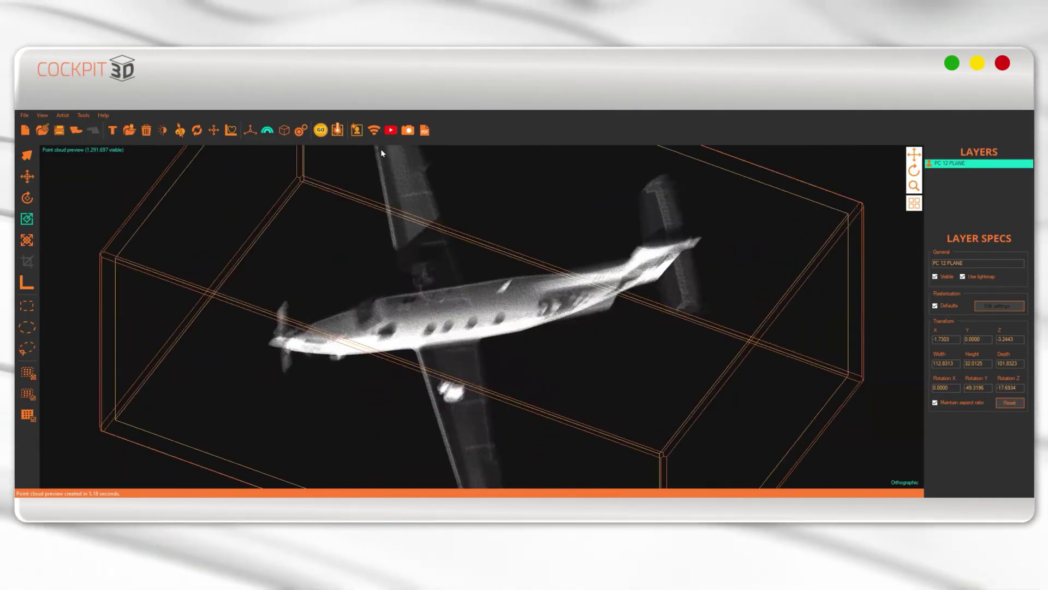
- Try to add the Top projection direction in the default geometry rasterizer settings, then regenerate the point cloud preview
{"action": "left_click", "coordinate": [301, 130]}
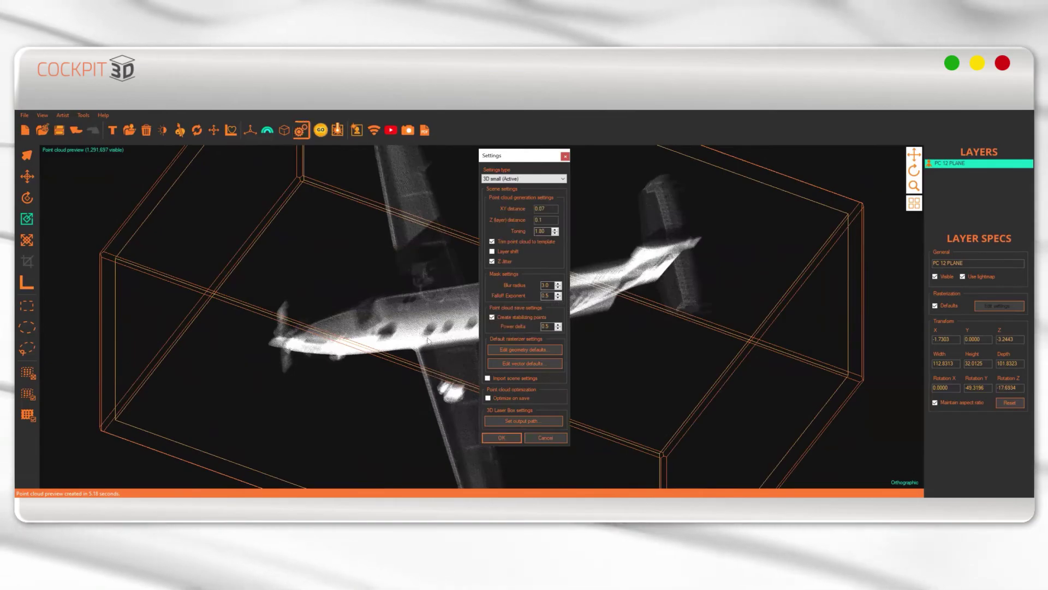
{"action": "left_click", "coordinate": [527, 352]}
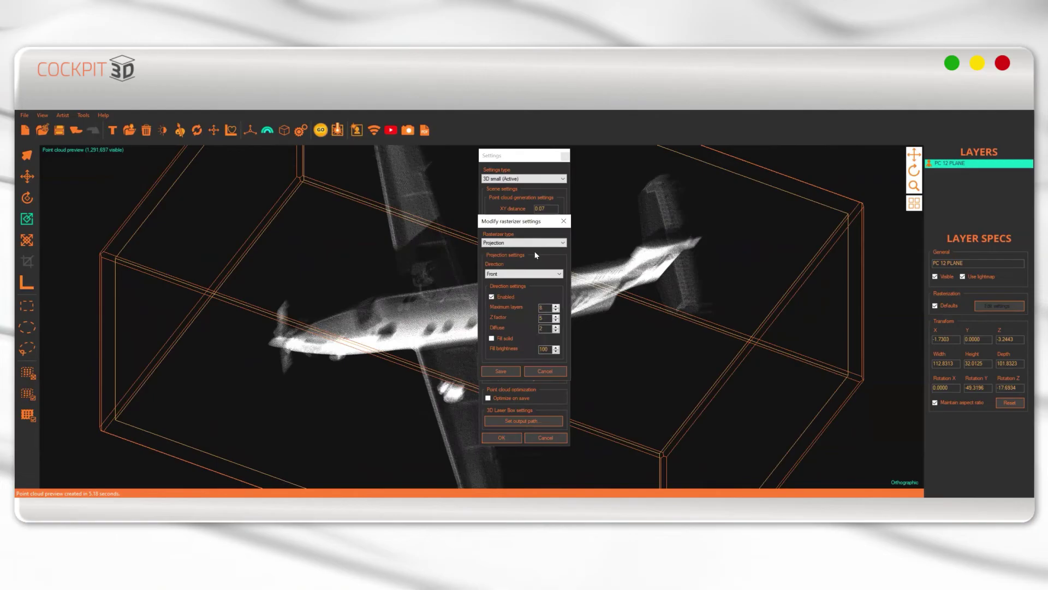
{"action": "left_click", "coordinate": [523, 274]}
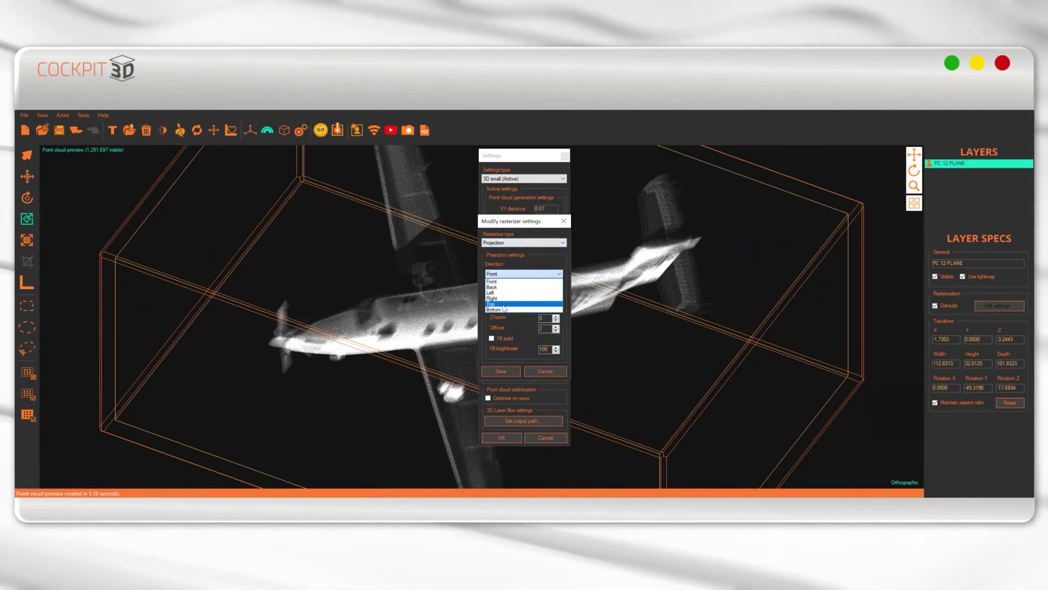
{"action": "left_click", "coordinate": [521, 309]}
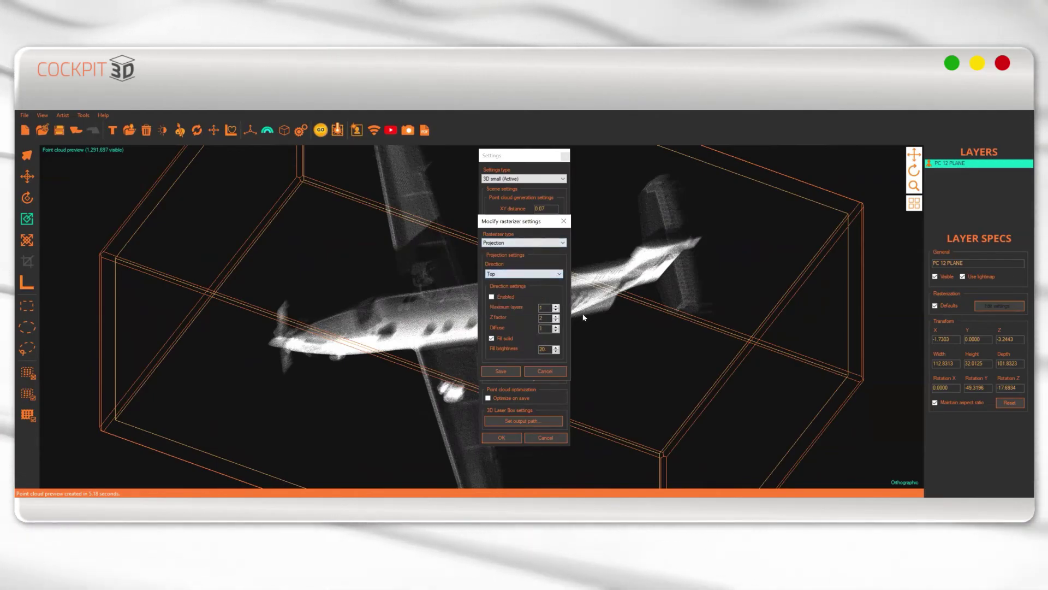
{"action": "left_click", "coordinate": [503, 370]}
{"action": "left_click", "coordinate": [502, 438]}
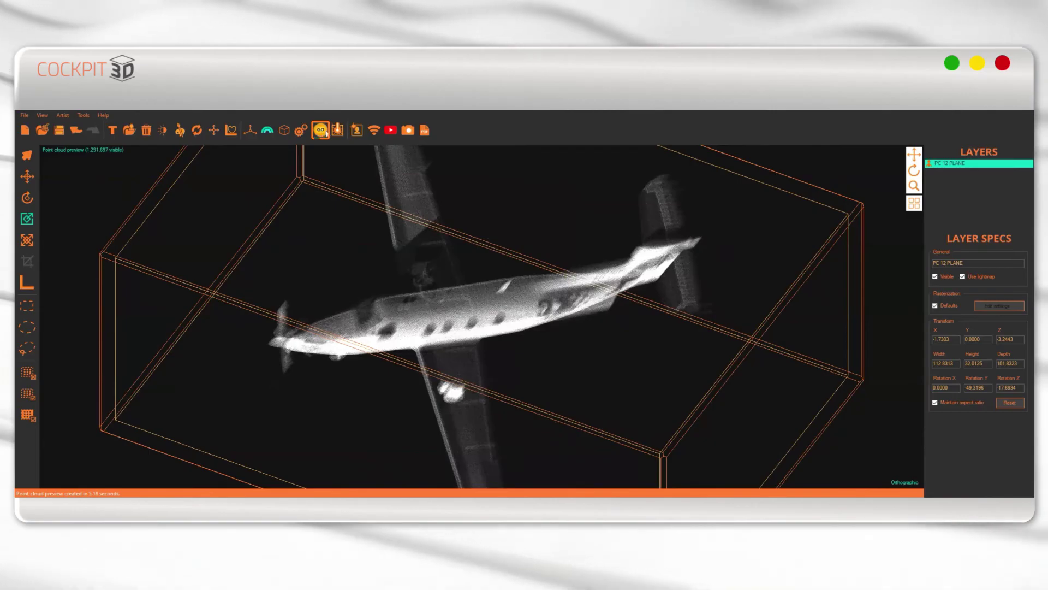
{"action": "left_click", "coordinate": [326, 132]}
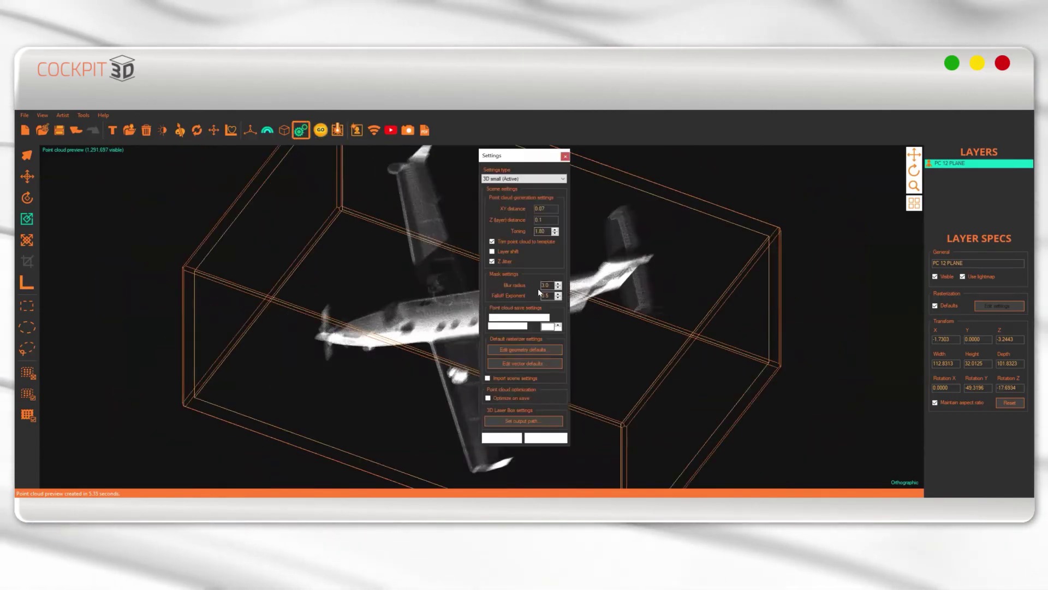
- Enable the Top projection in the default geometry rasterizer, regenerate the point cloud preview and inspect the plane from the front
{"action": "left_click", "coordinate": [518, 349]}
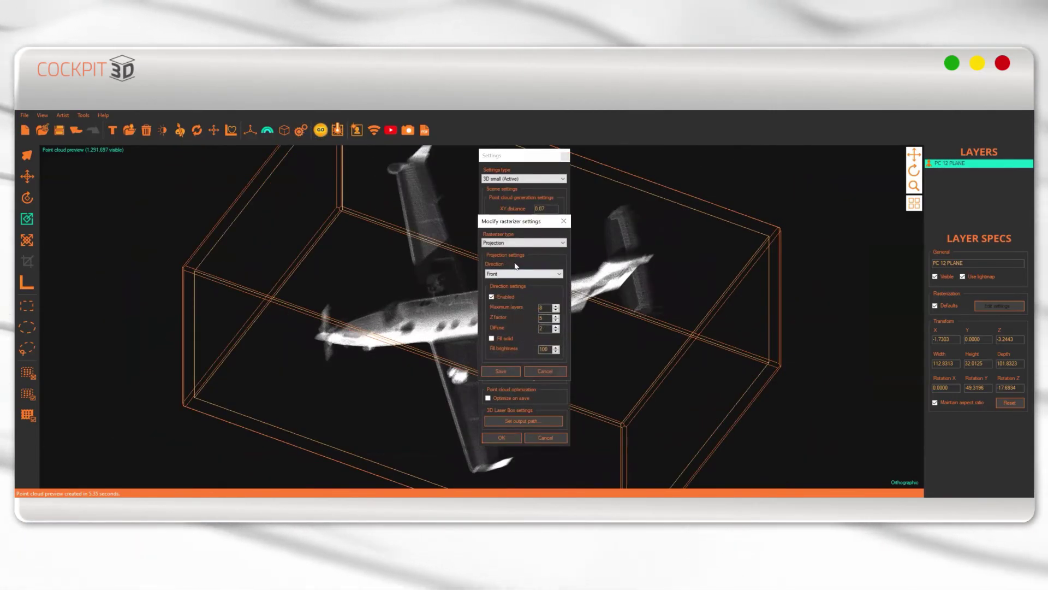
{"action": "left_click", "coordinate": [498, 304]}
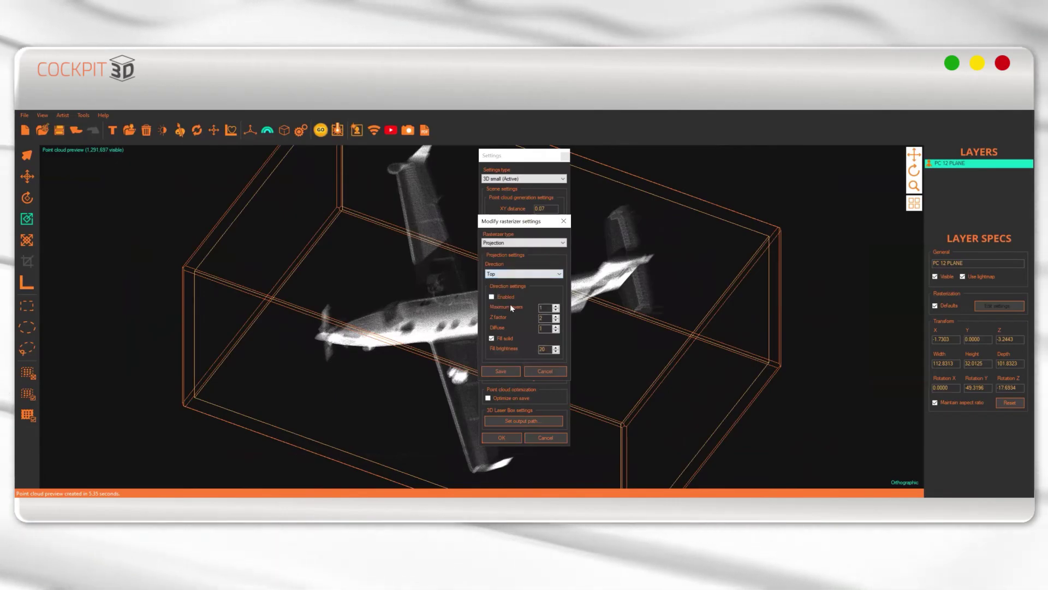
{"action": "left_click", "coordinate": [505, 372]}
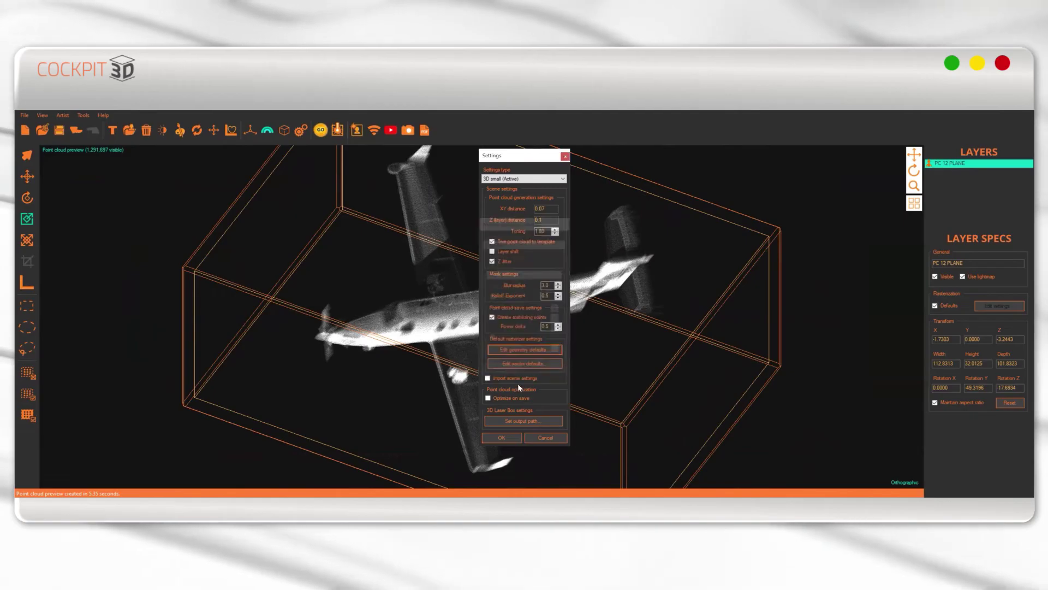
{"action": "left_click", "coordinate": [502, 438]}
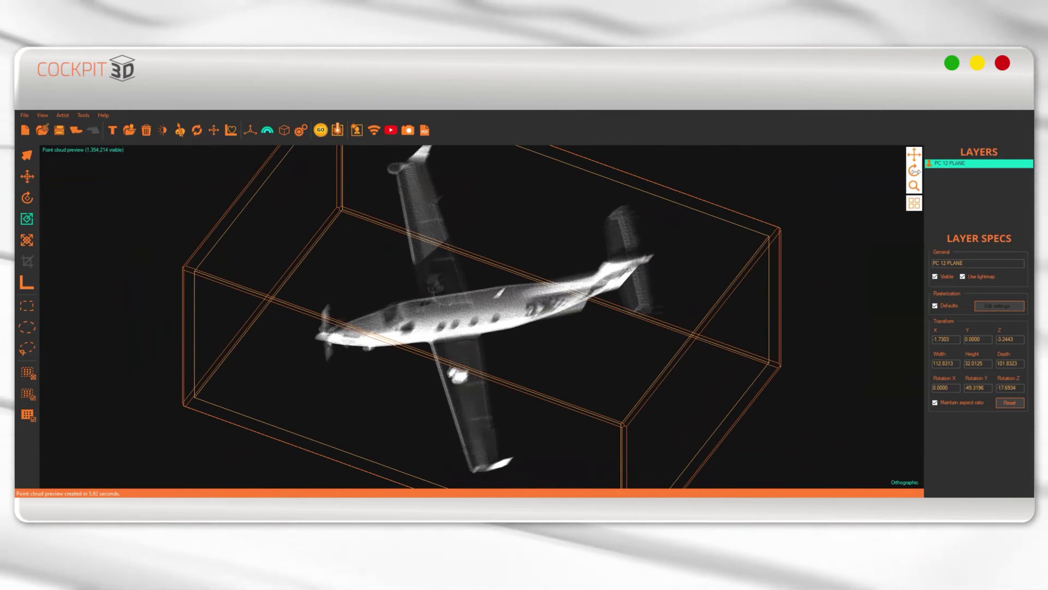
{"action": "left_click_drag", "start_coordinate": [914, 170], "coordinate": [914, 134]}
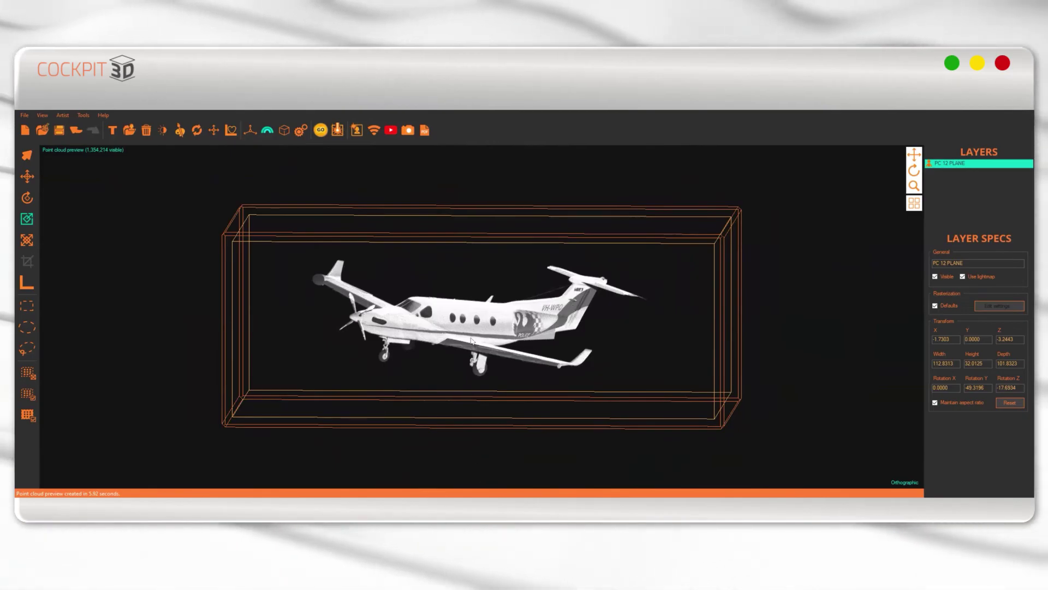
{"action": "left_click", "coordinate": [926, 435]}
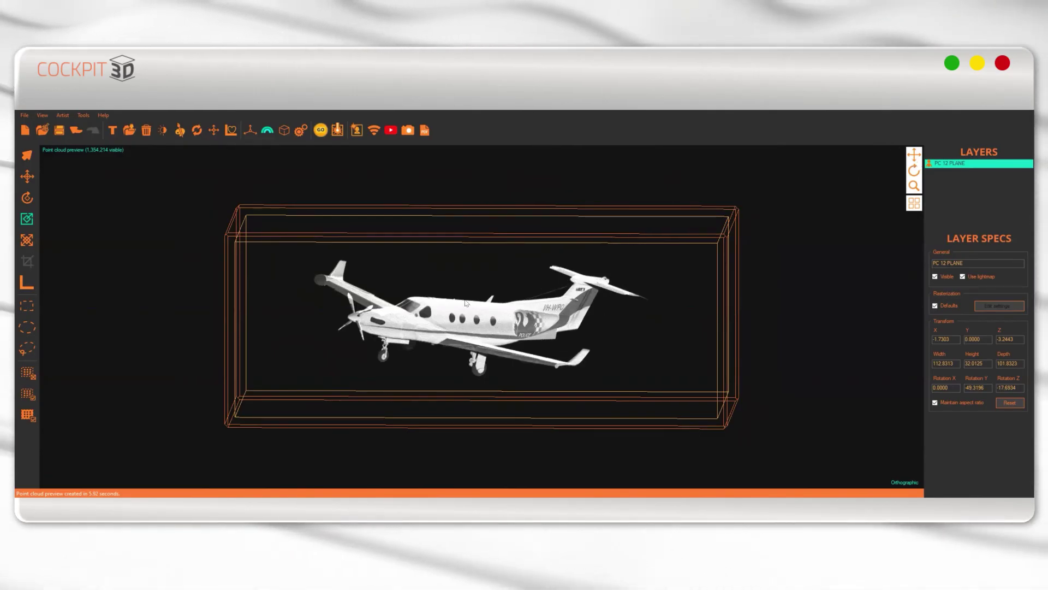
{"action": "left_click_drag", "start_coordinate": [913, 167], "coordinate": [709, 207]}
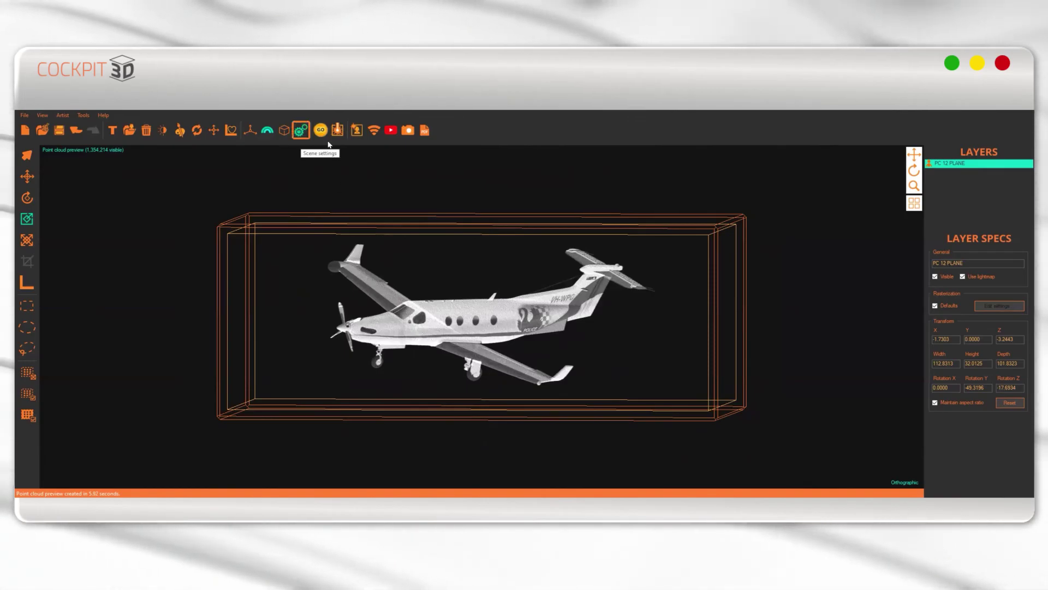
- Review the Front projection's Z factor in the default geometry rasterizer and the Z (layer) distance in the scene settings
{"action": "left_click", "coordinate": [301, 130]}
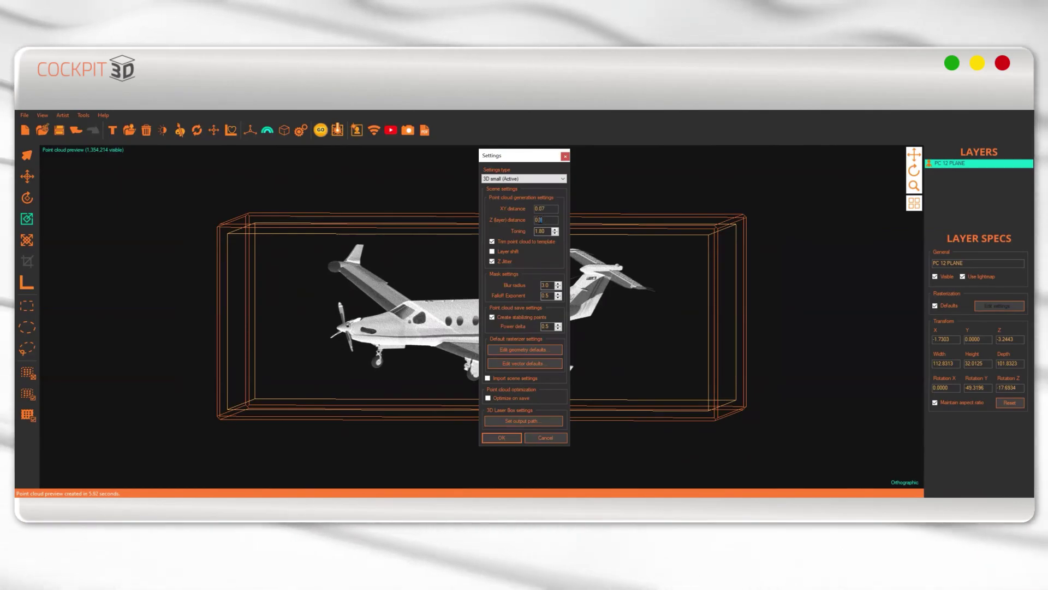
{"action": "left_click", "coordinate": [528, 352]}
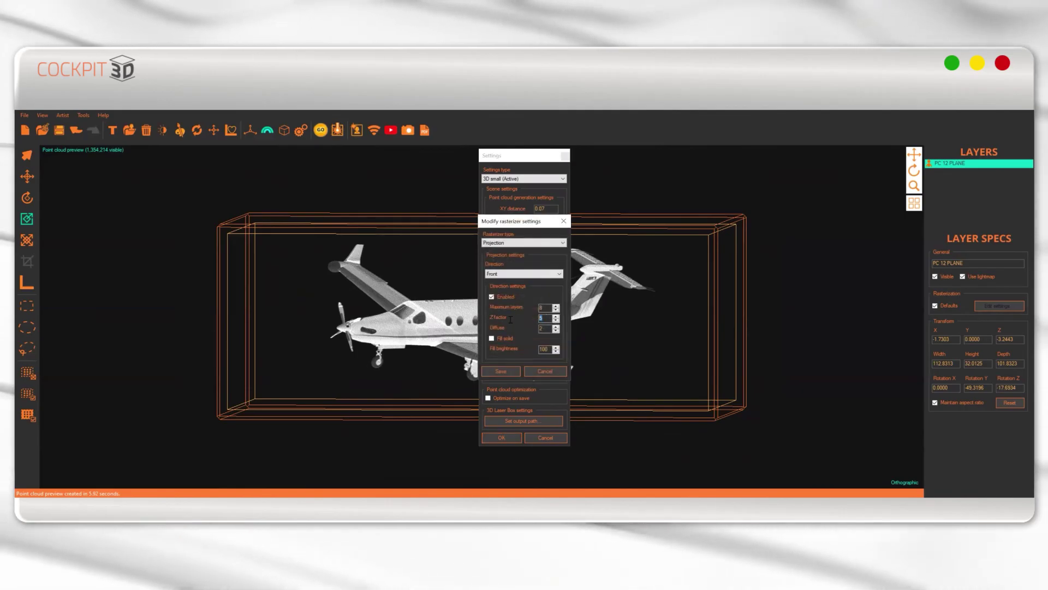
{"action": "left_click", "coordinate": [546, 437]}
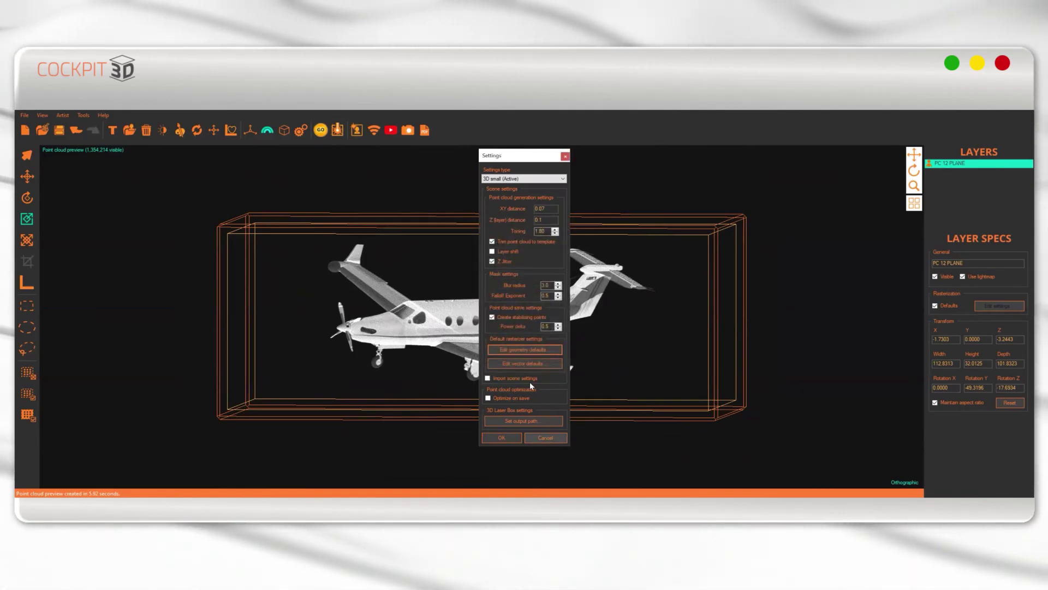
{"action": "key", "text": "Escape"}
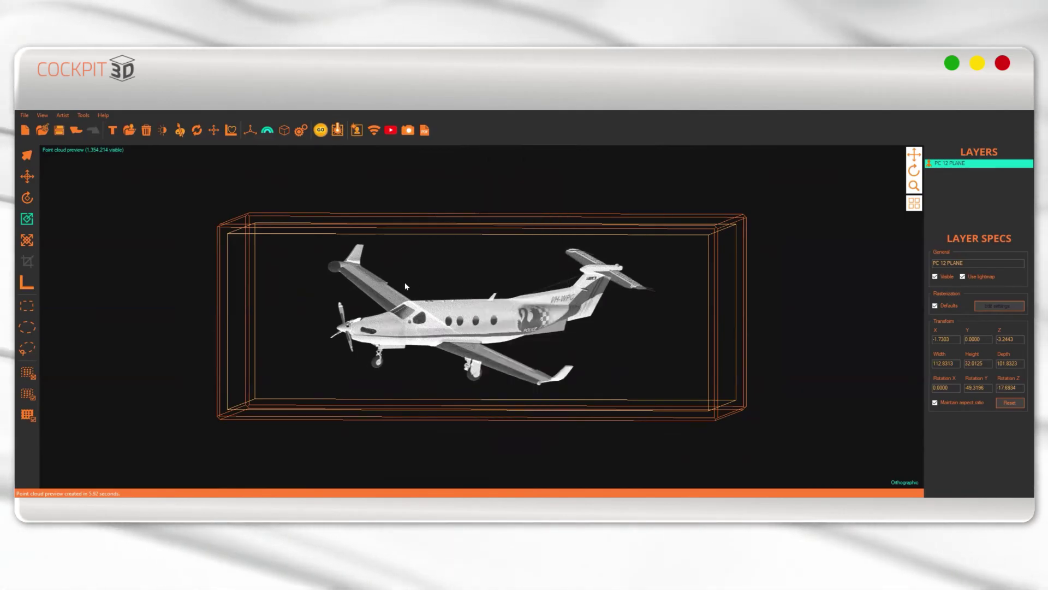
{"action": "left_click", "coordinate": [300, 130]}
{"action": "double_click", "coordinate": [540, 220]}
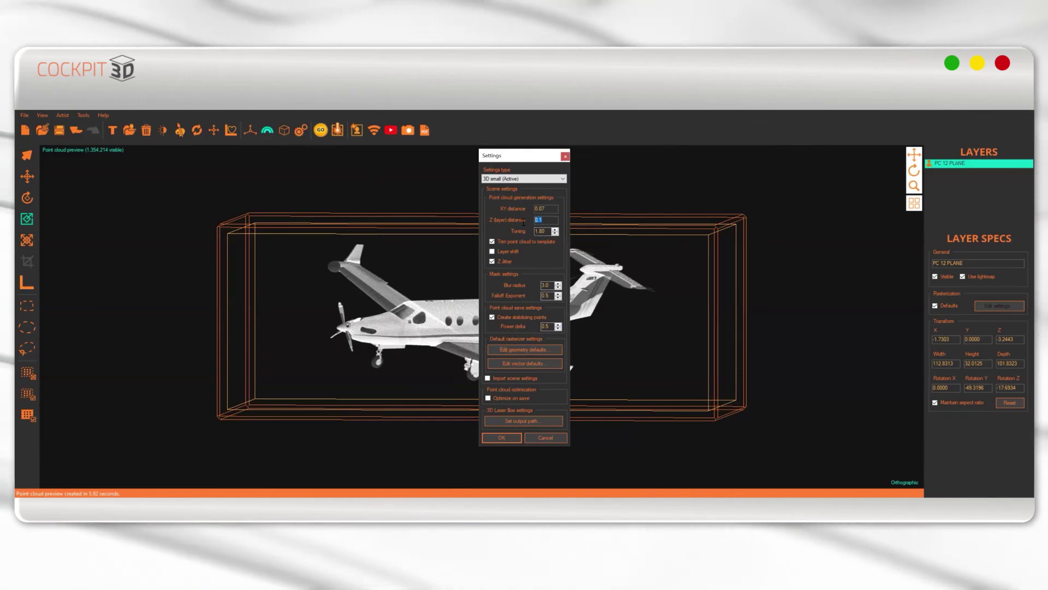
{"action": "left_click", "coordinate": [545, 438]}
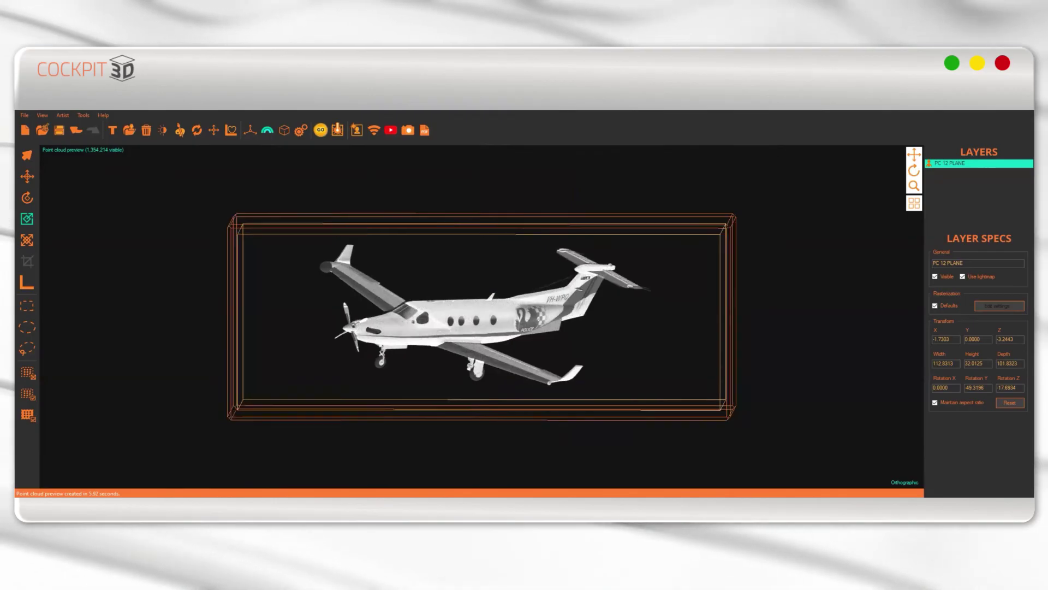